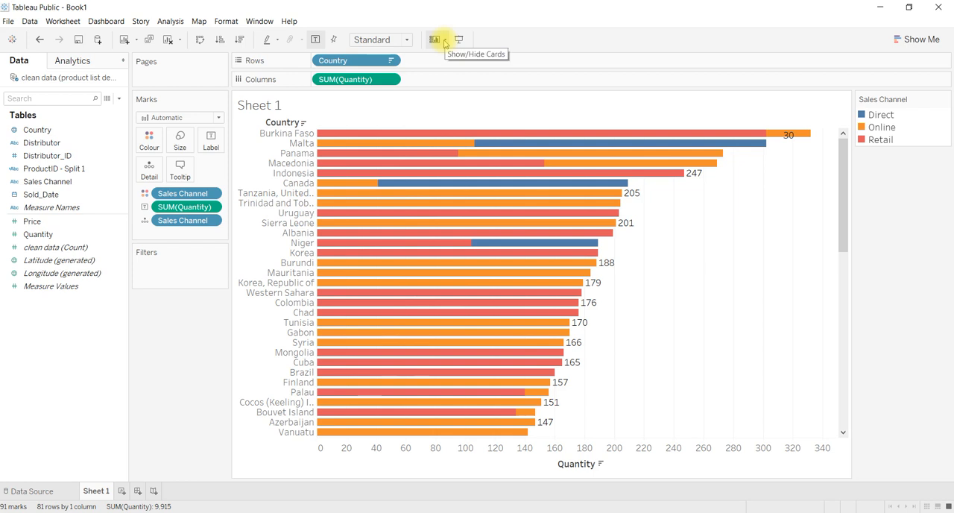
Step: Hide the Columns shelf on the worksheet and show it again
left_click(443, 41)
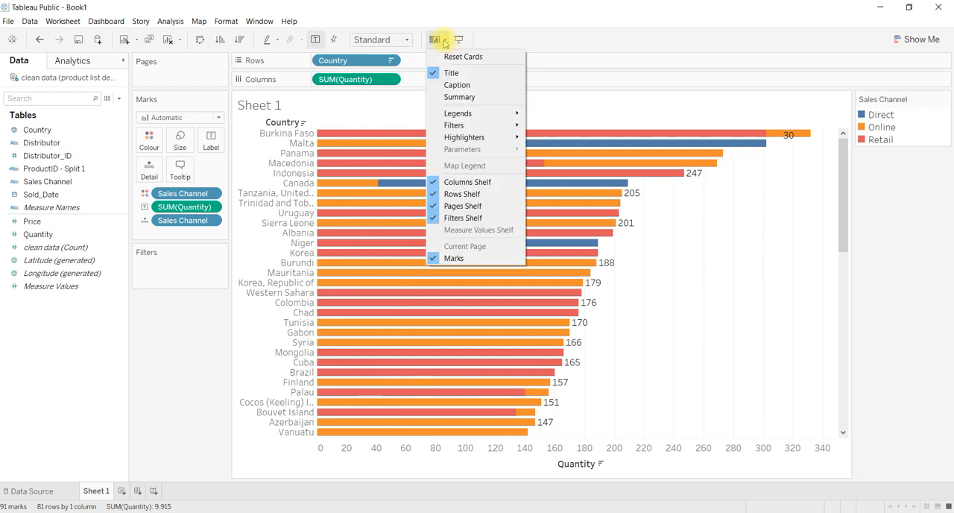
left_click(450, 183)
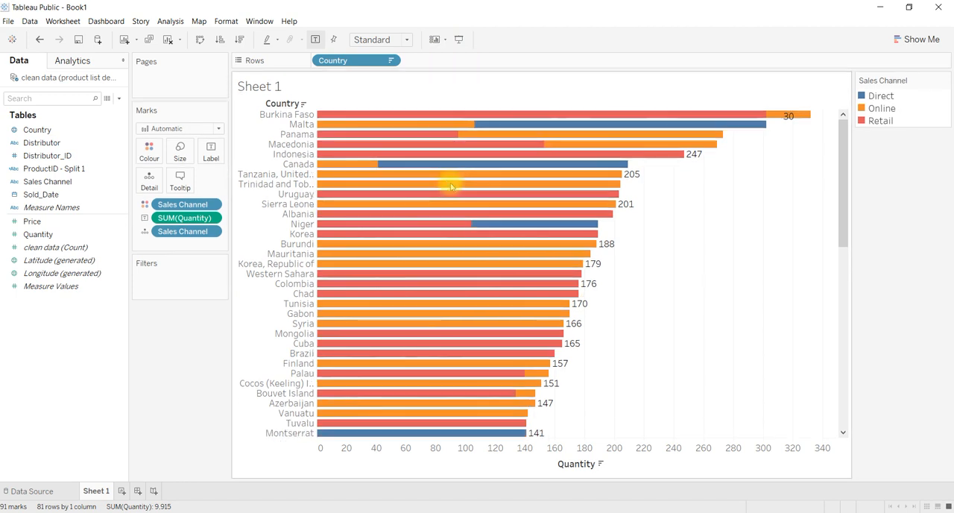
left_click(442, 42)
left_click(441, 184)
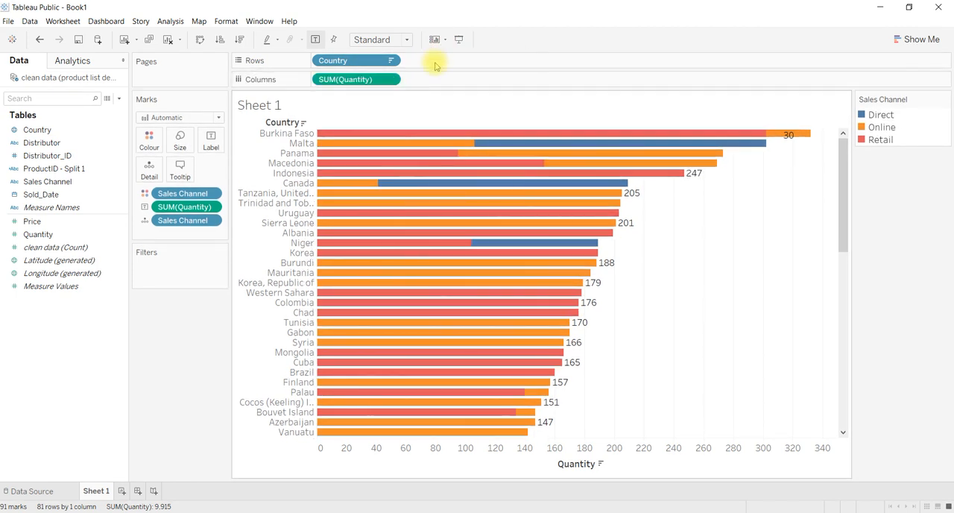
Step: Hide the Filters shelf on the worksheet and bring it back
left_click(436, 39)
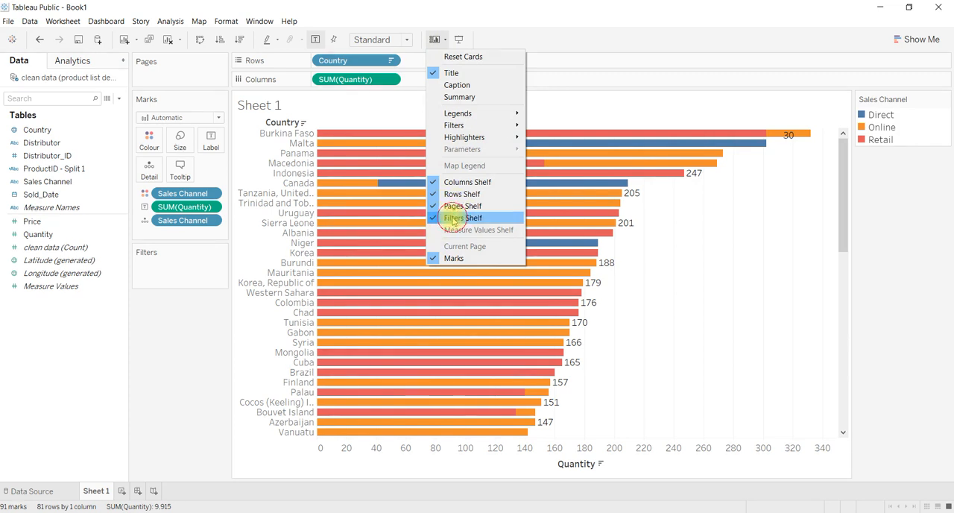
left_click(453, 218)
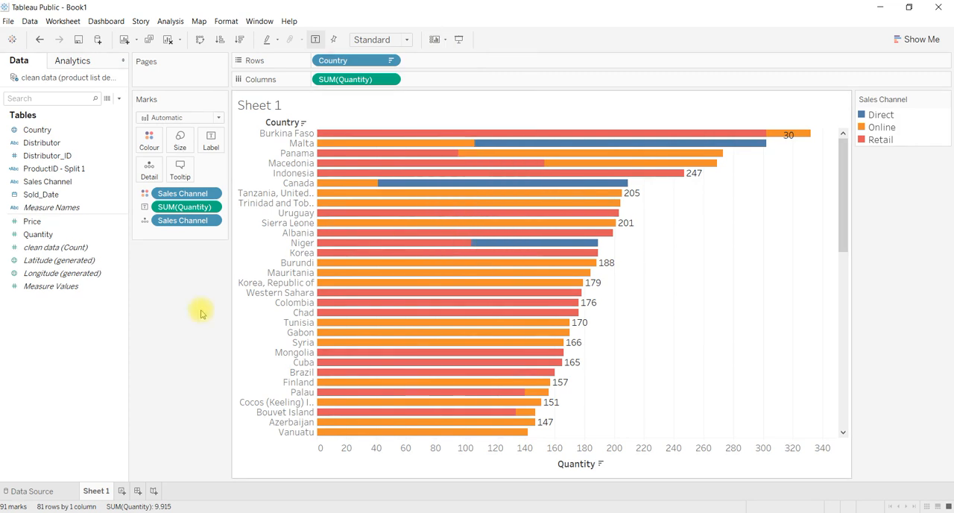
left_click(440, 41)
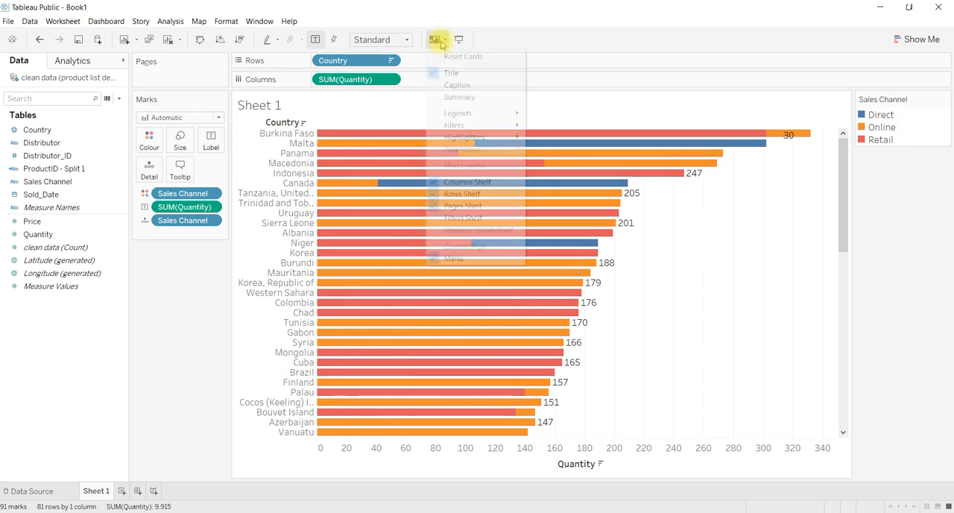
left_click(456, 218)
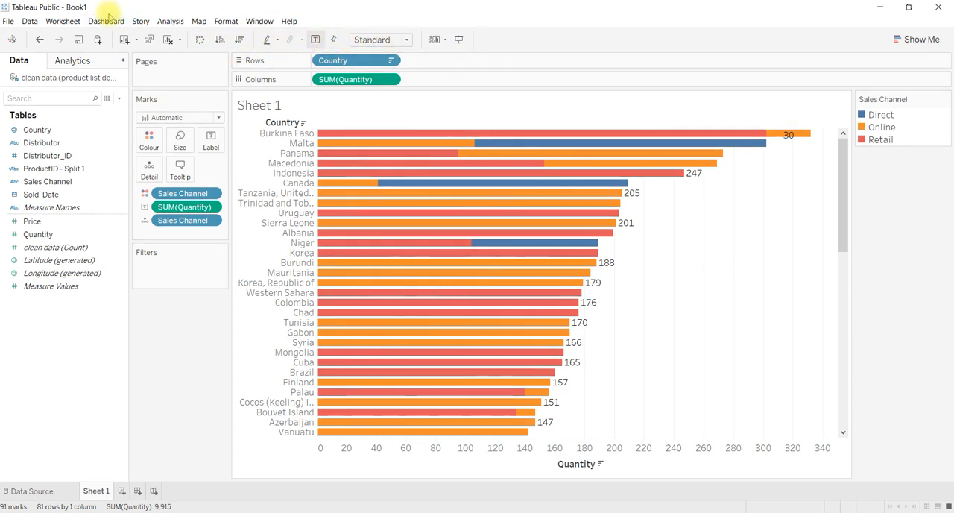
Step: Reset the worksheet's cards to their default arrangement
left_click(74, 24)
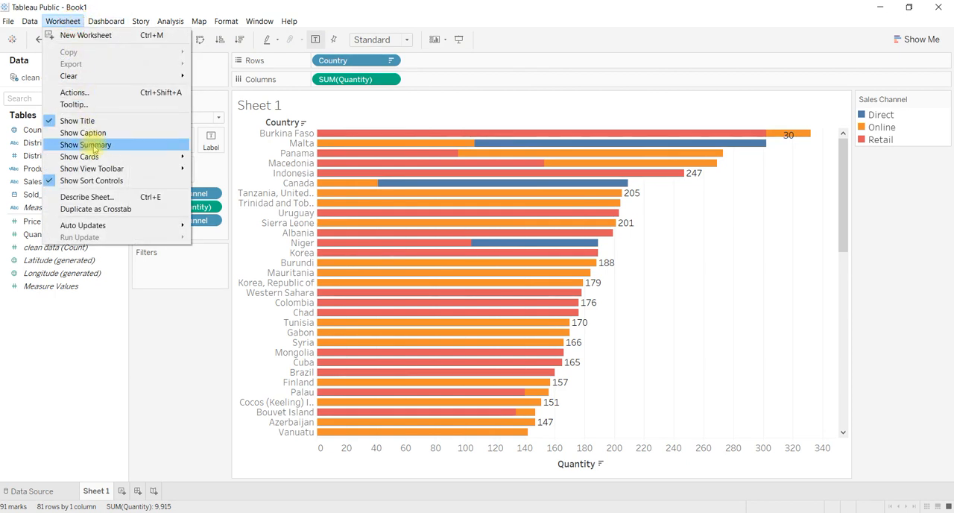
mouse_move(95, 157)
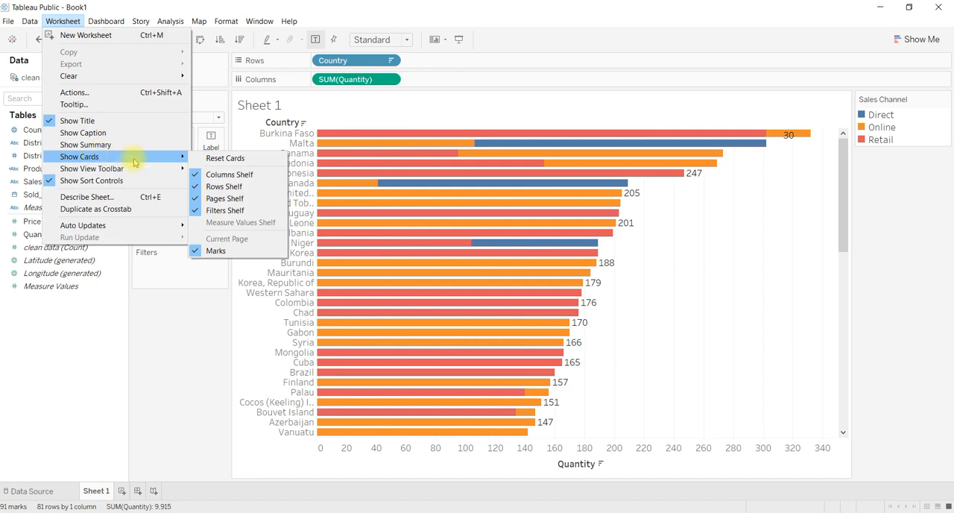
left_click(225, 158)
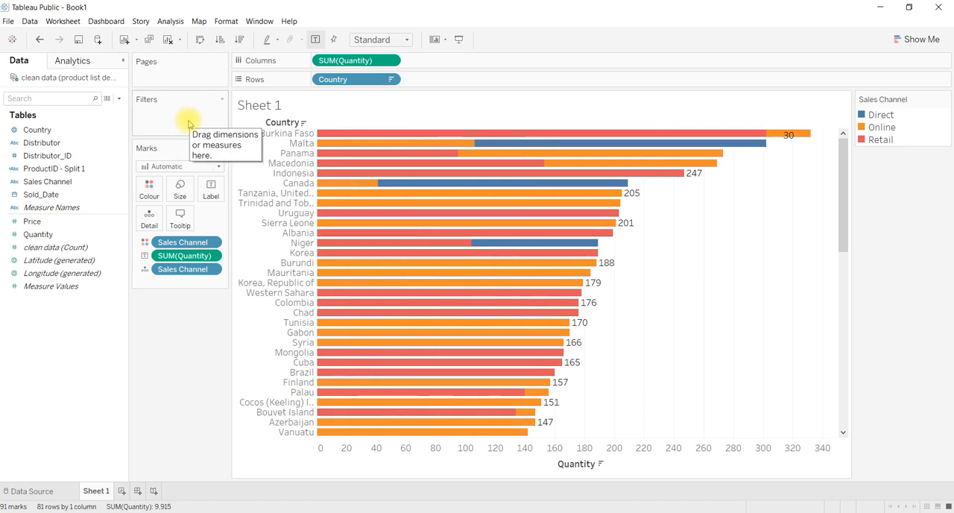
Step: Add Sales Channel as a filter with Direct, Online and Retail all selected, and show its filter control beside the chart
left_click(72, 182)
left_click_drag(72, 181, 127, 127)
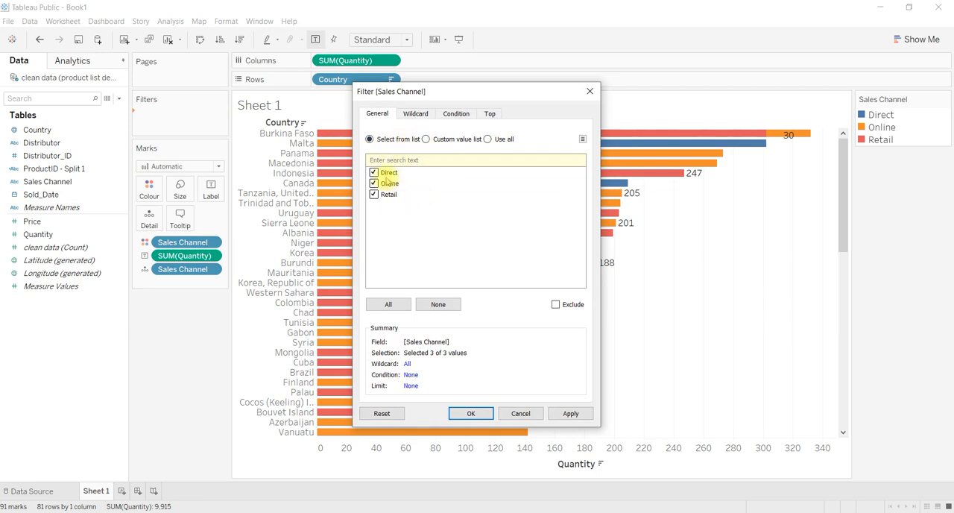
left_click(470, 413)
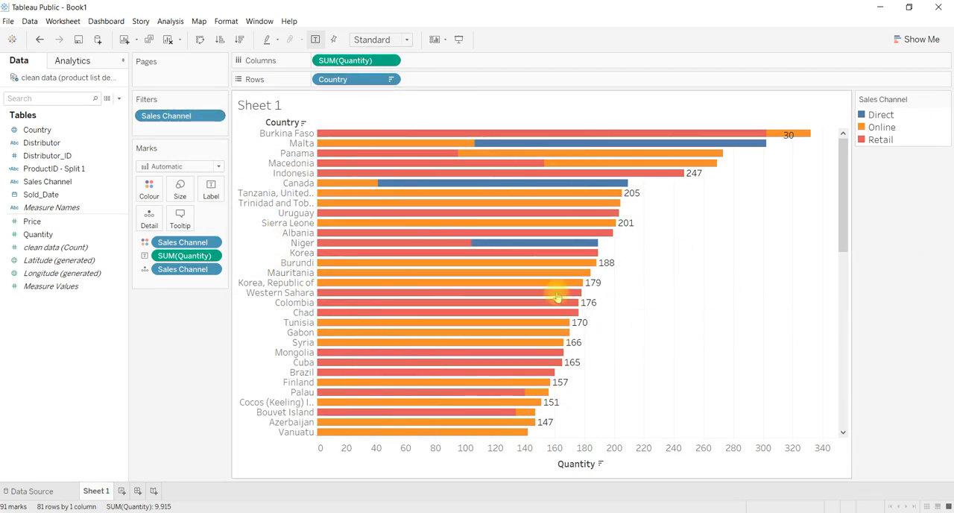
left_click(216, 117)
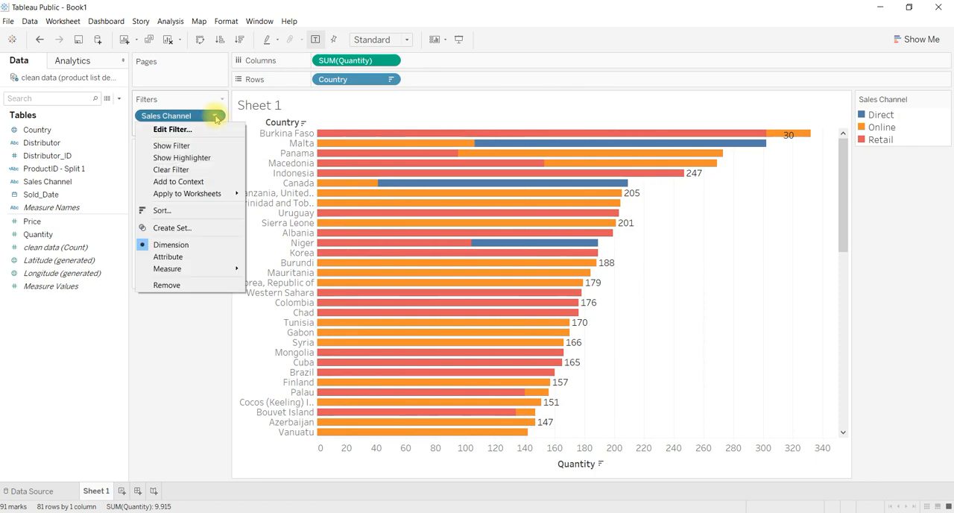
left_click(177, 147)
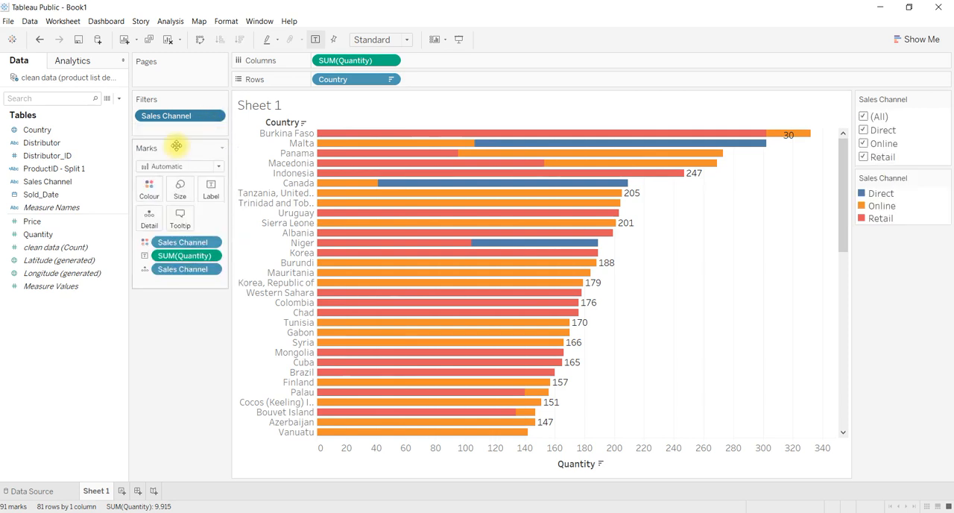
Step: Test the Sales Channel filter by excluding and re-including Direct, Online and Retail one after another
left_click(863, 130)
left_click(862, 130)
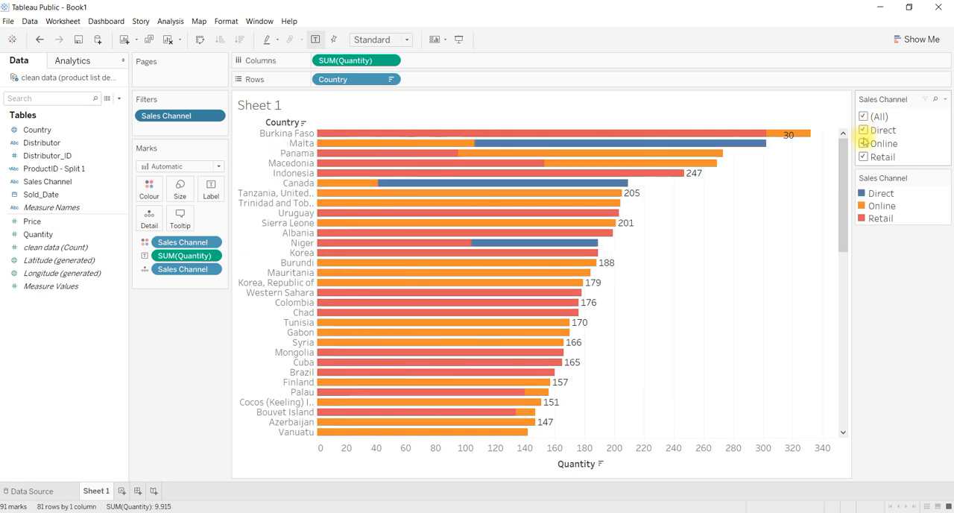
left_click(862, 143)
left_click(862, 143)
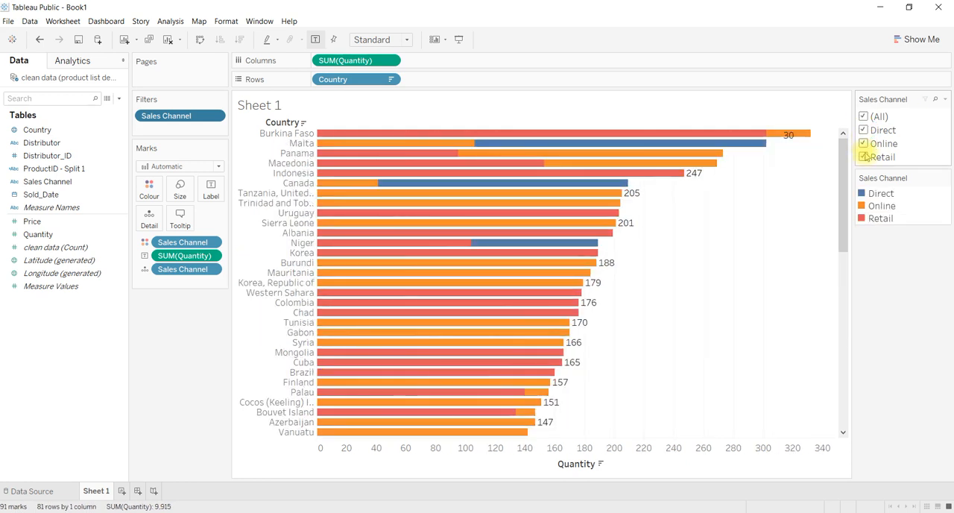
left_click(863, 156)
left_click(863, 157)
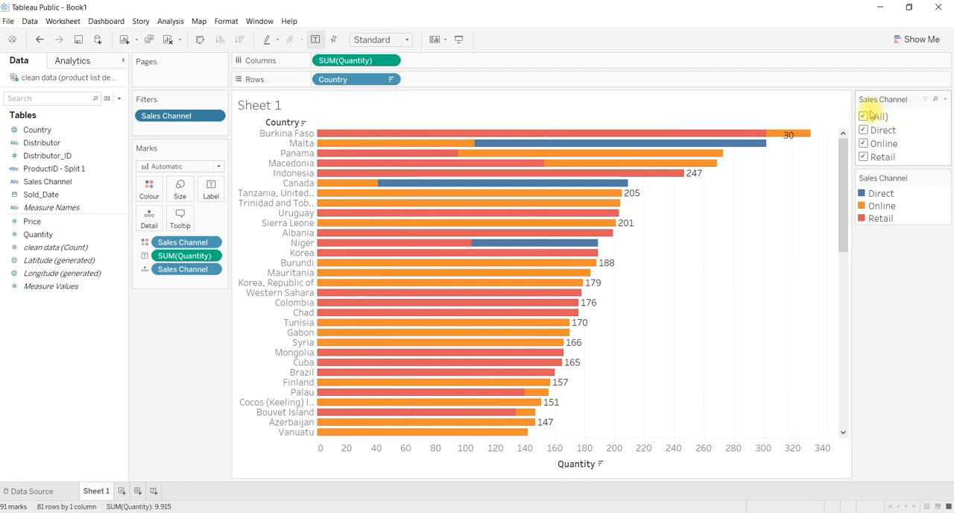
Step: Change the Sales Channel filter to Single Value (list), try Direct, Online and Retail in turn, and restore all values
left_click(943, 100)
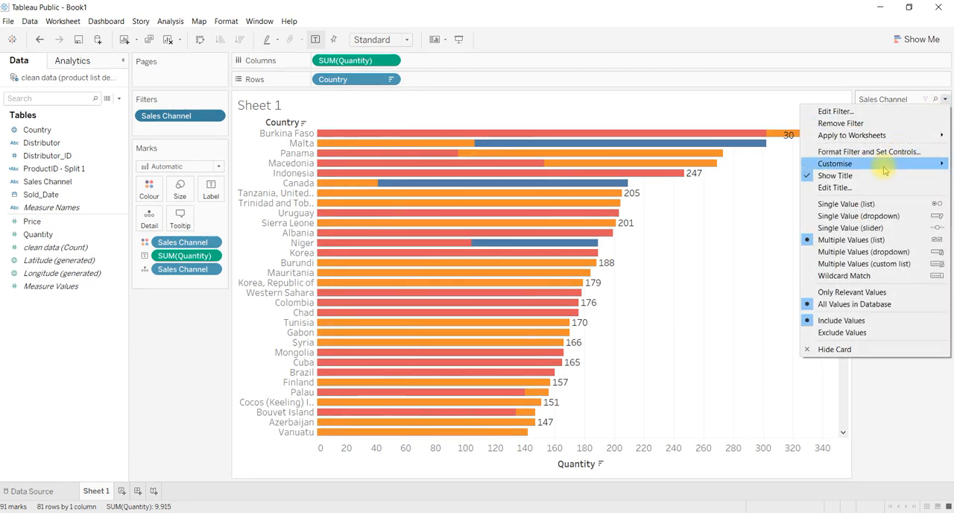
left_click(820, 204)
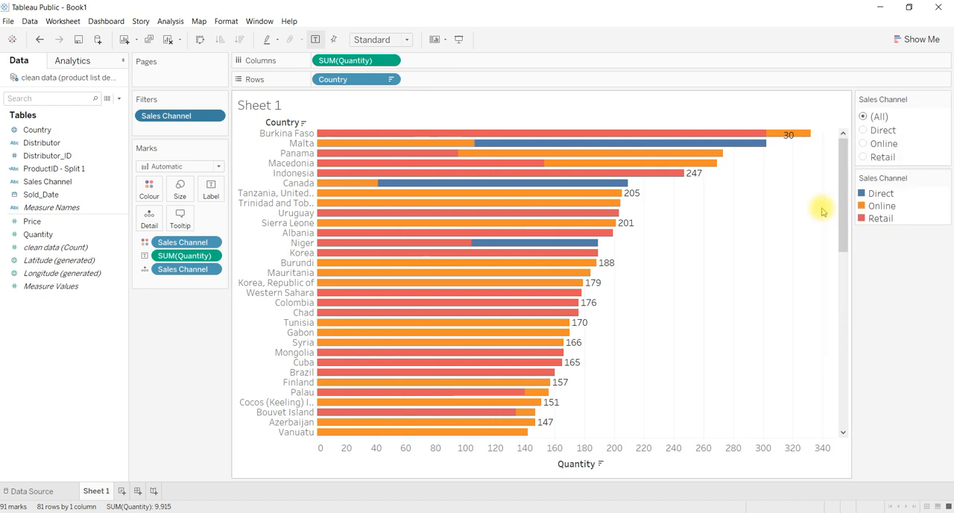
left_click(866, 130)
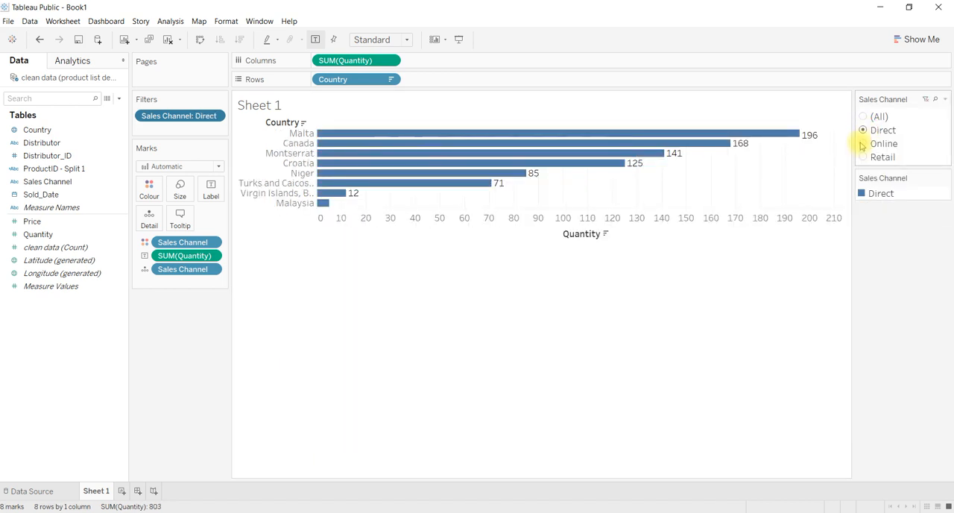
left_click(863, 143)
left_click(863, 156)
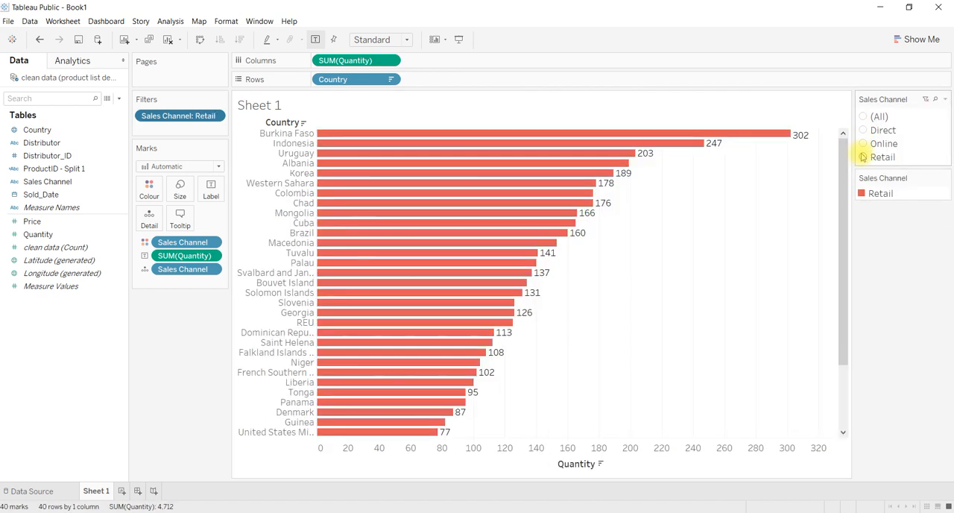
left_click(925, 100)
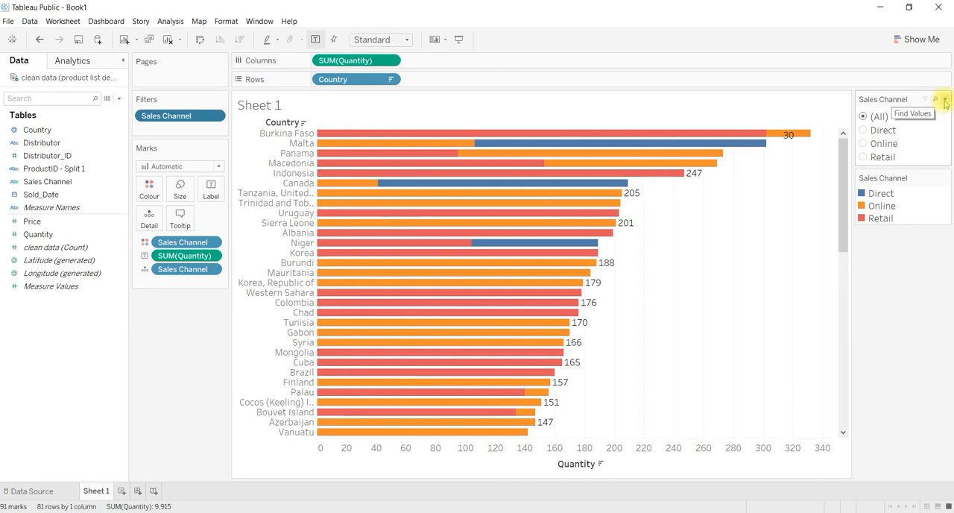
Step: Change the Sales Channel filter to Single Value (dropdown), filter the chart to Direct, and restore all values
left_click(944, 101)
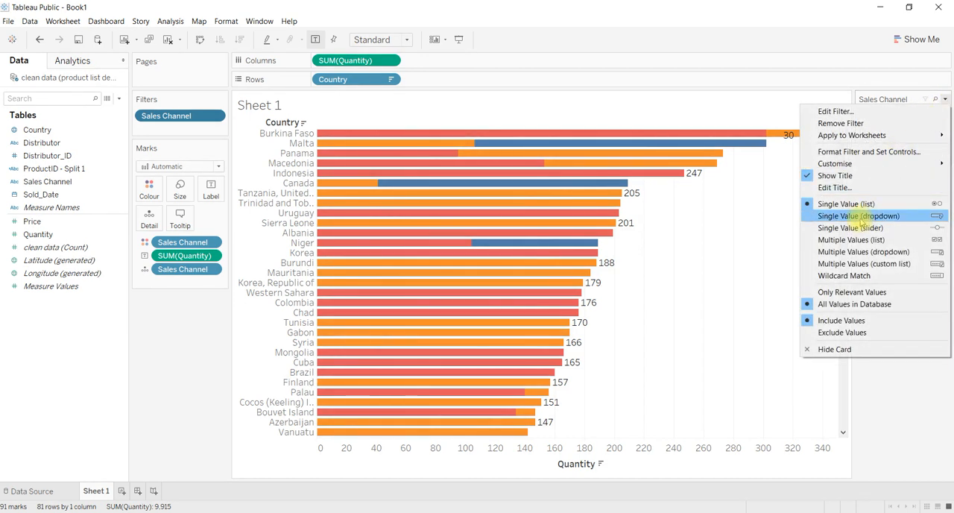
left_click(858, 216)
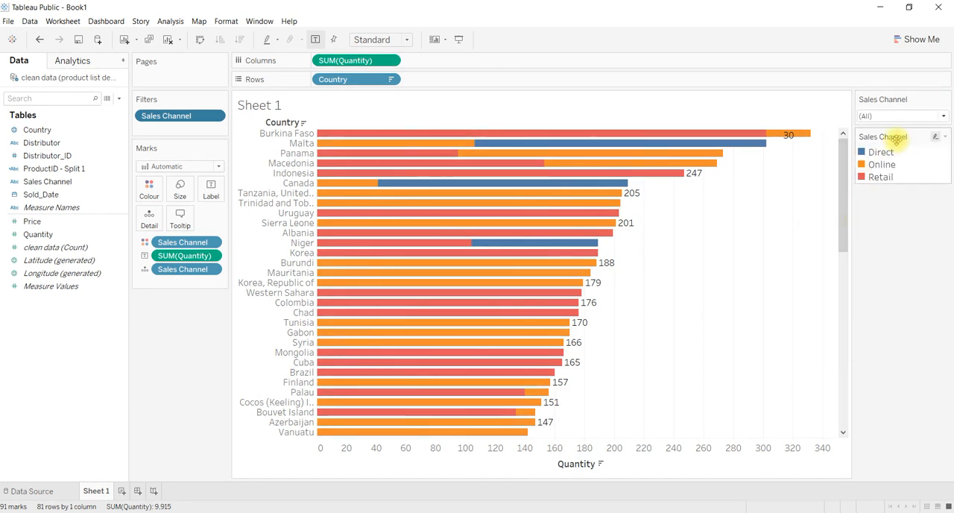
left_click(944, 118)
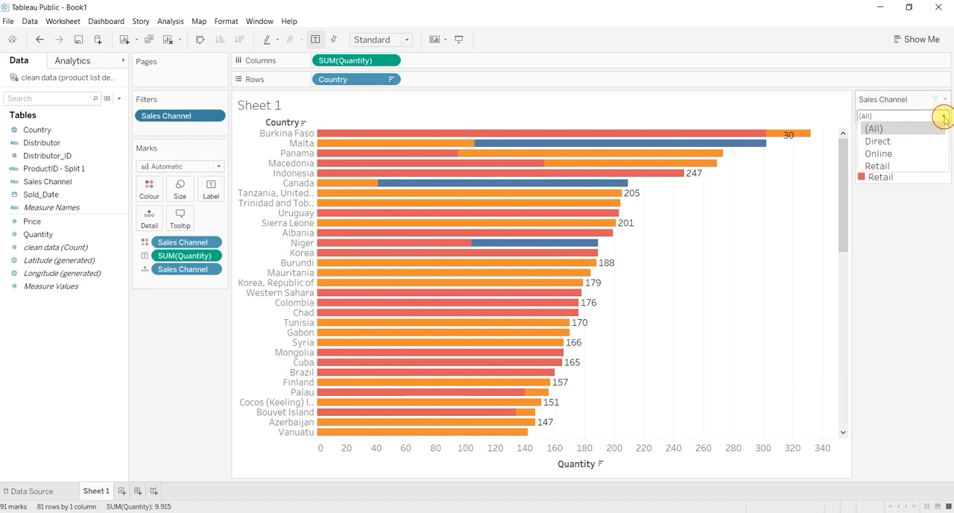
left_click(902, 138)
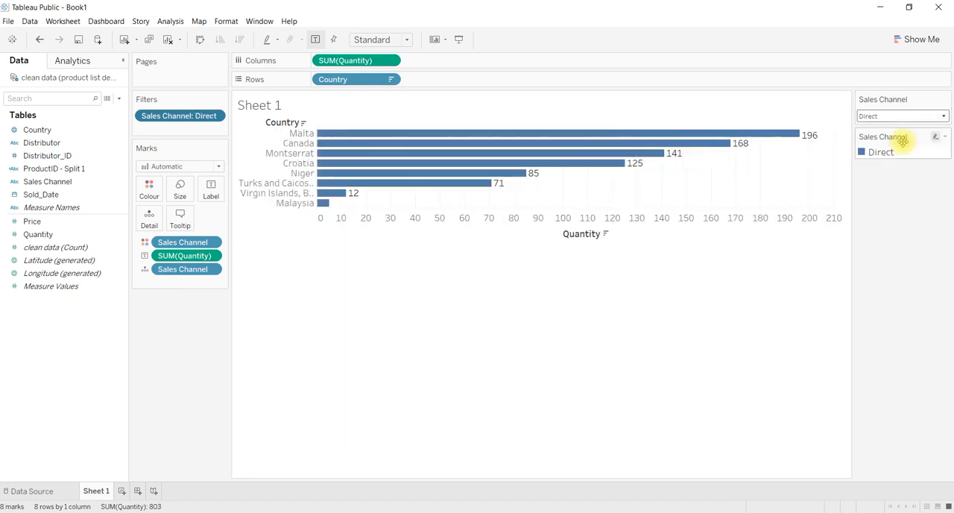
left_click(944, 118)
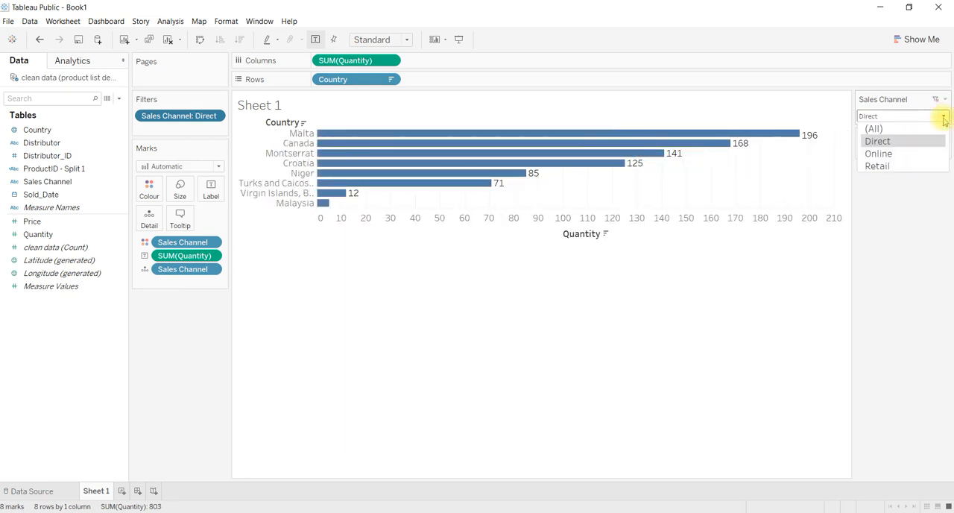
left_click(943, 117)
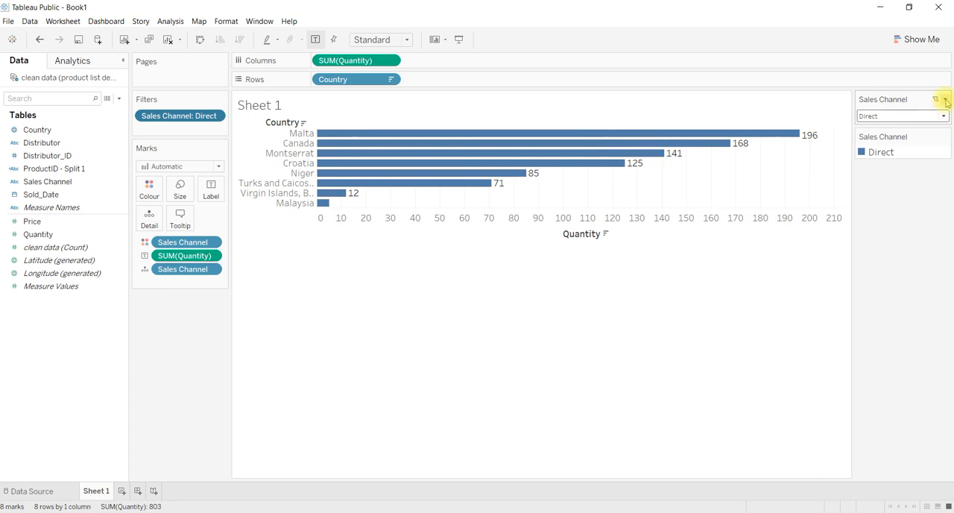
left_click(944, 100)
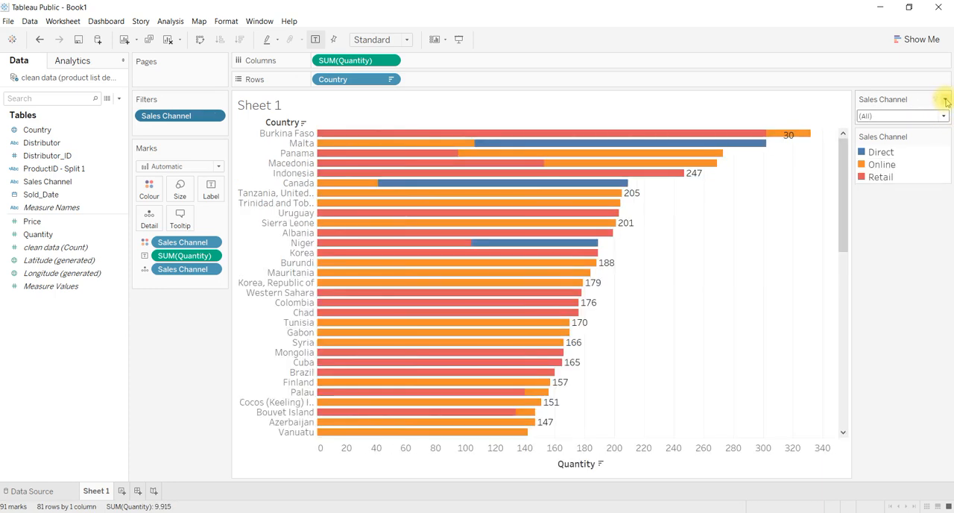
Step: Change the Sales Channel filter to Multiple Values (list), exclude Direct and Online, and include both again
left_click(944, 101)
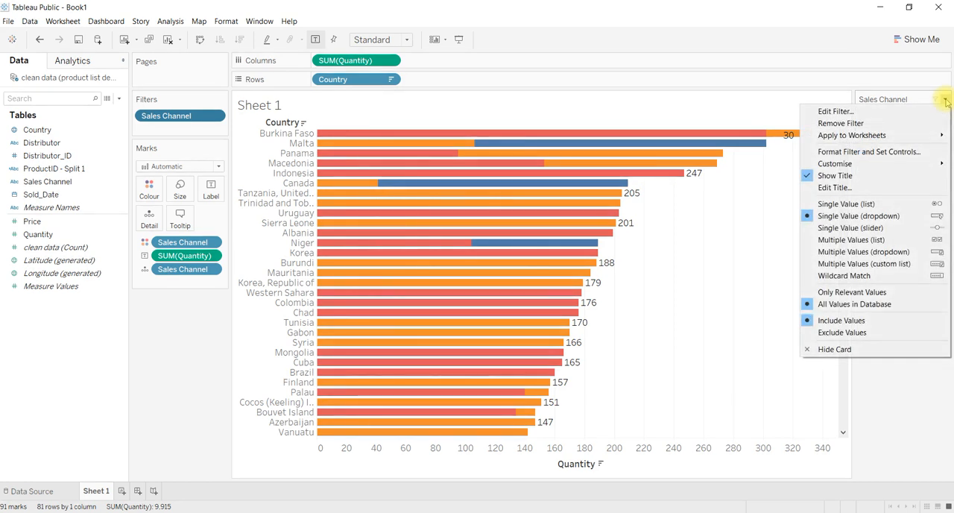
left_click(840, 240)
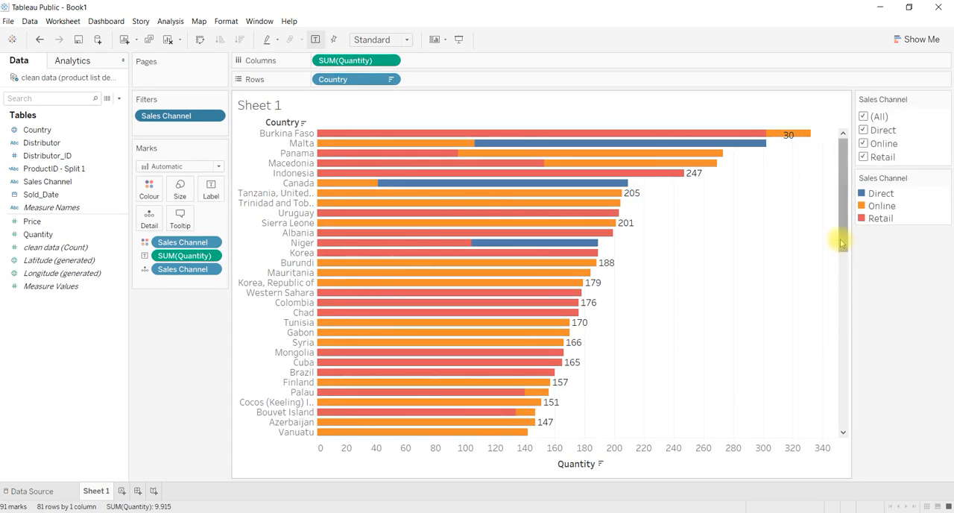
left_click(864, 130)
left_click(863, 144)
left_click(863, 130)
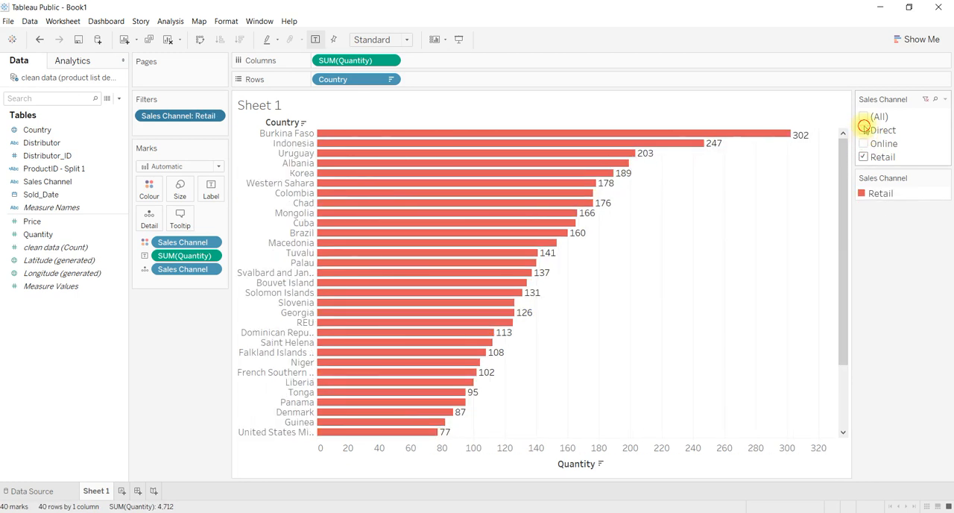
left_click(863, 144)
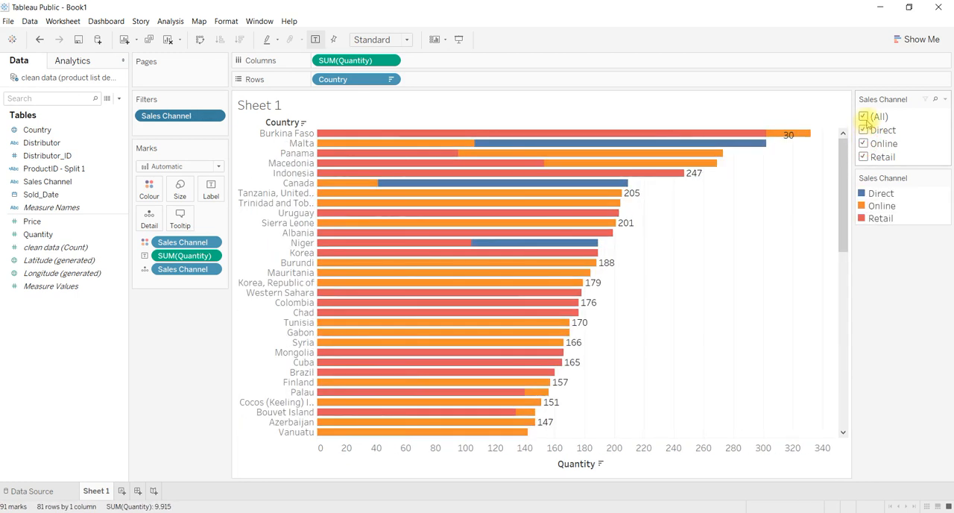
Step: Set the Sales Channel filter control to Multiple Values (dropdown)
left_click(944, 99)
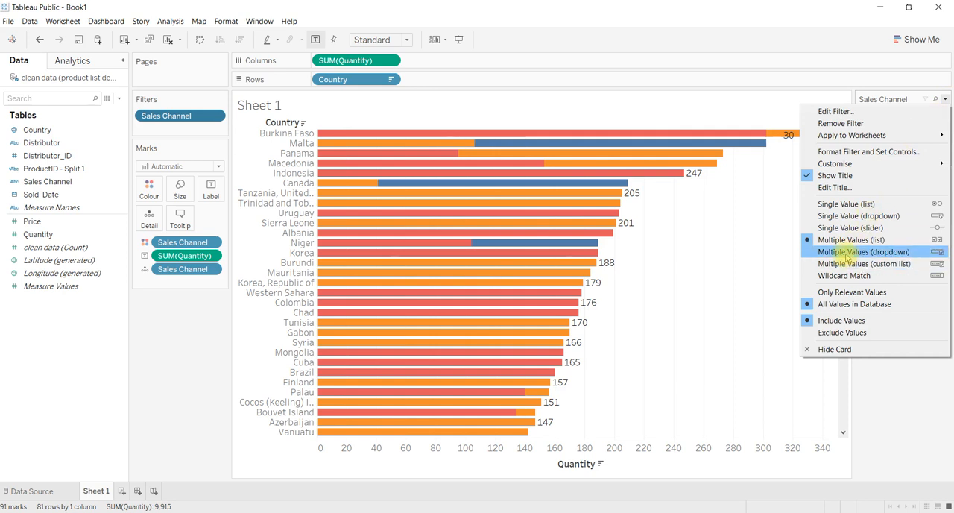
left_click(844, 252)
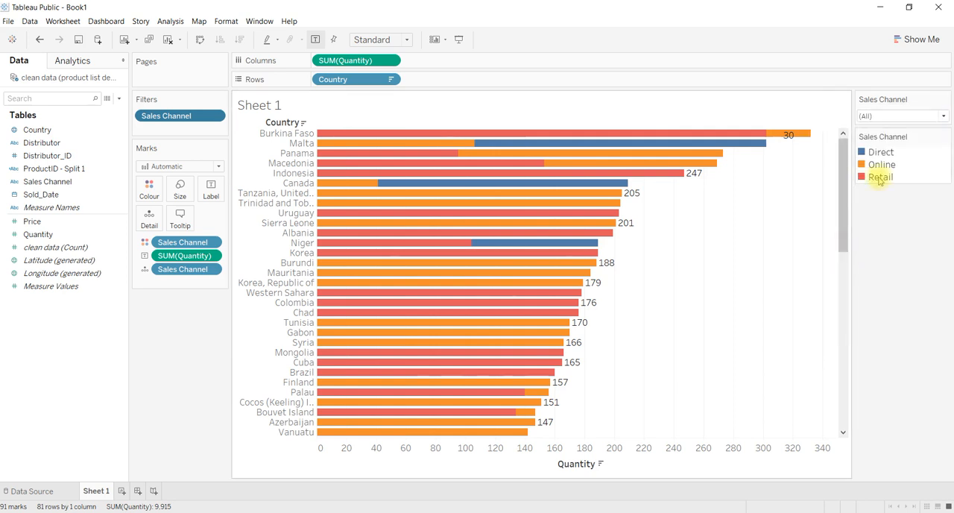
Step: Change the Sales Channel filter to Single Value (slider), slide it to Direct, and restore all values
left_click(943, 117)
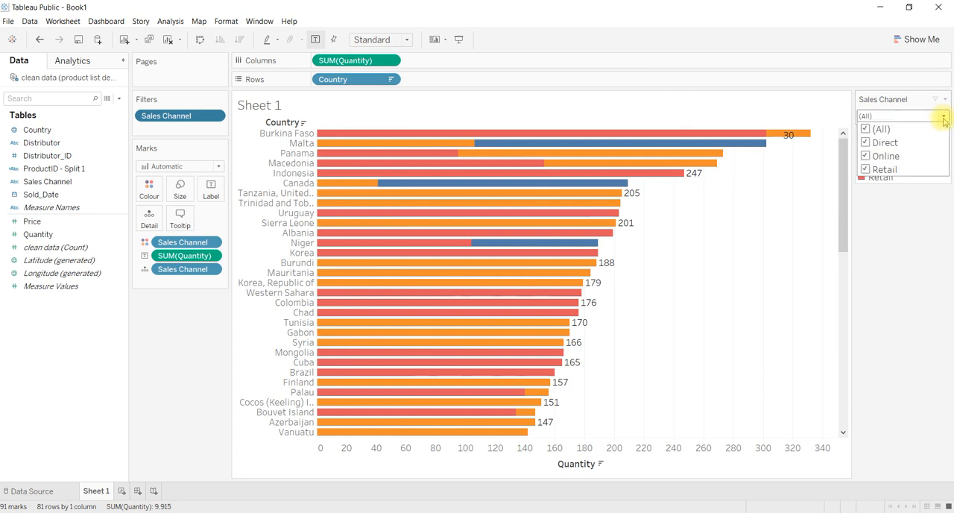
left_click(943, 101)
left_click(943, 100)
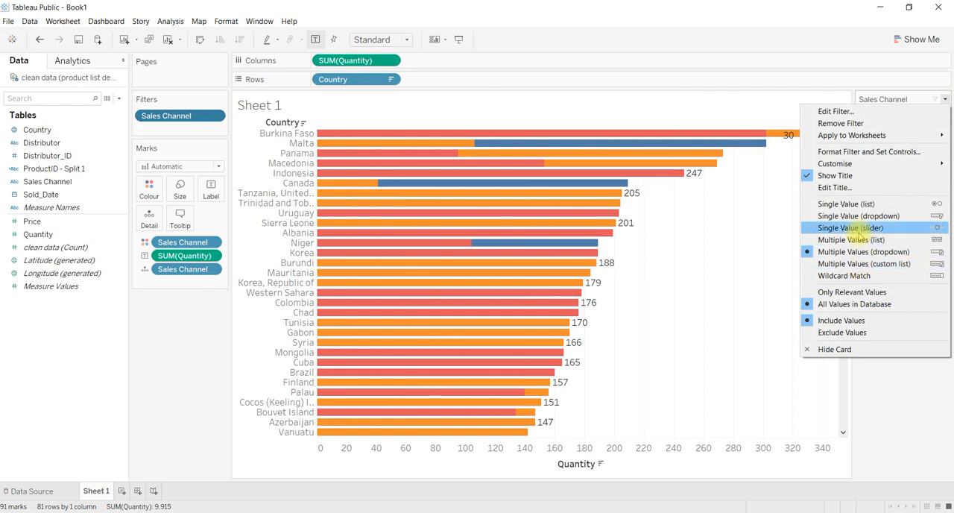
left_click(858, 228)
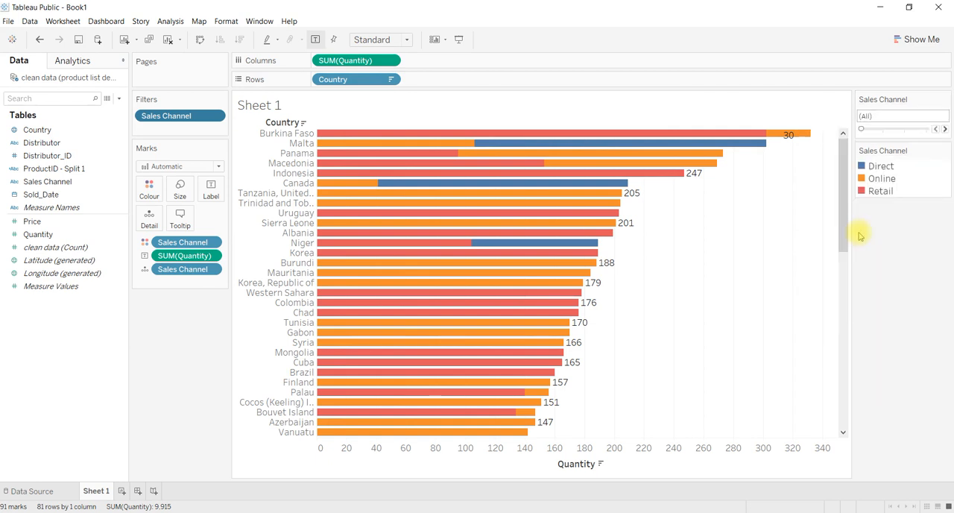
left_click(877, 128)
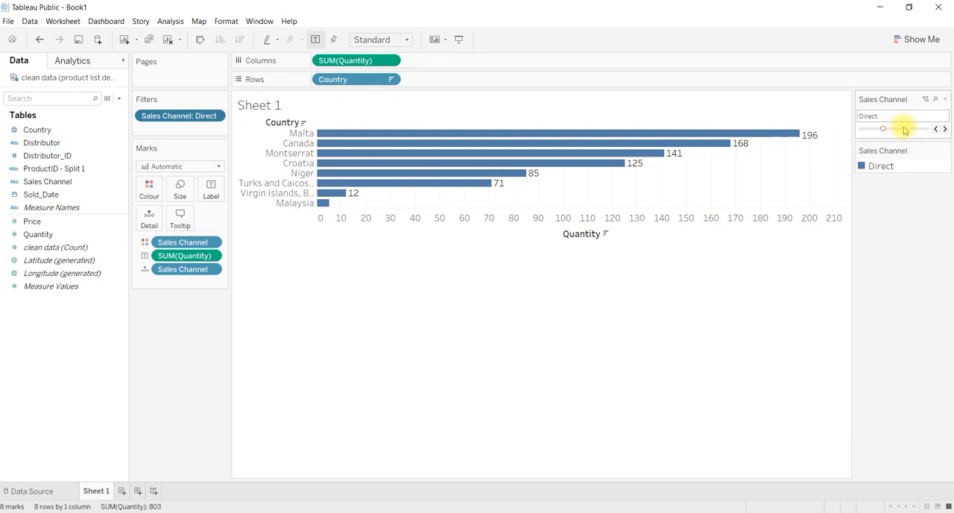
left_click(902, 128)
left_click(885, 131)
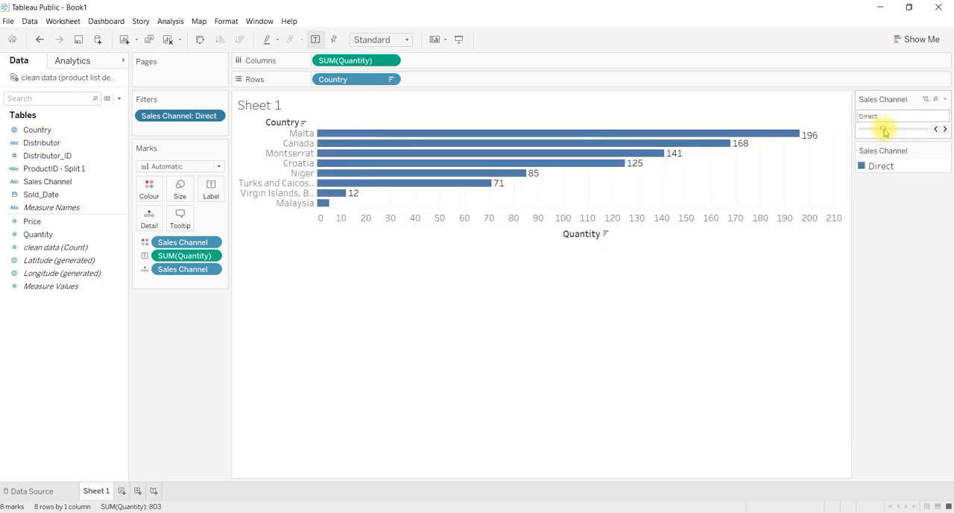
left_click(865, 131)
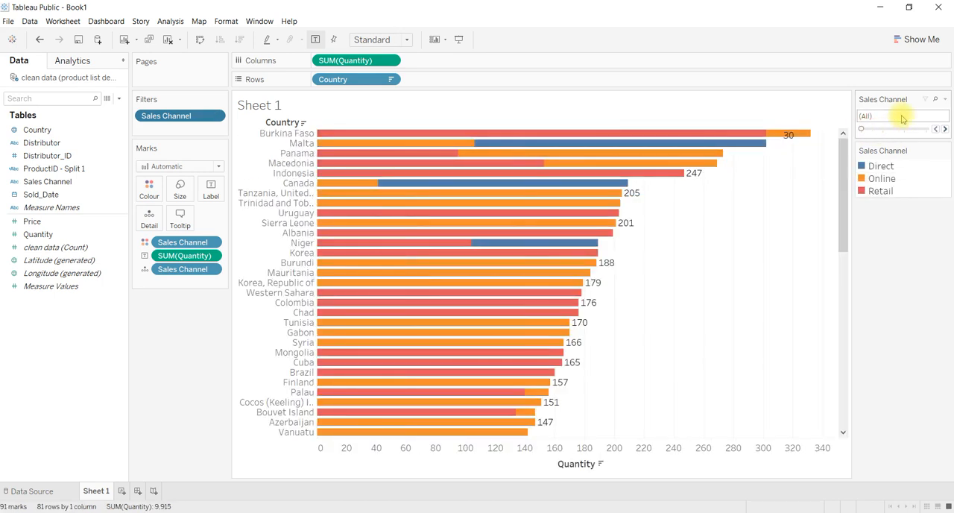
Step: Change the Sales Channel filter to Single Value (dropdown) and open its list of values
left_click(944, 100)
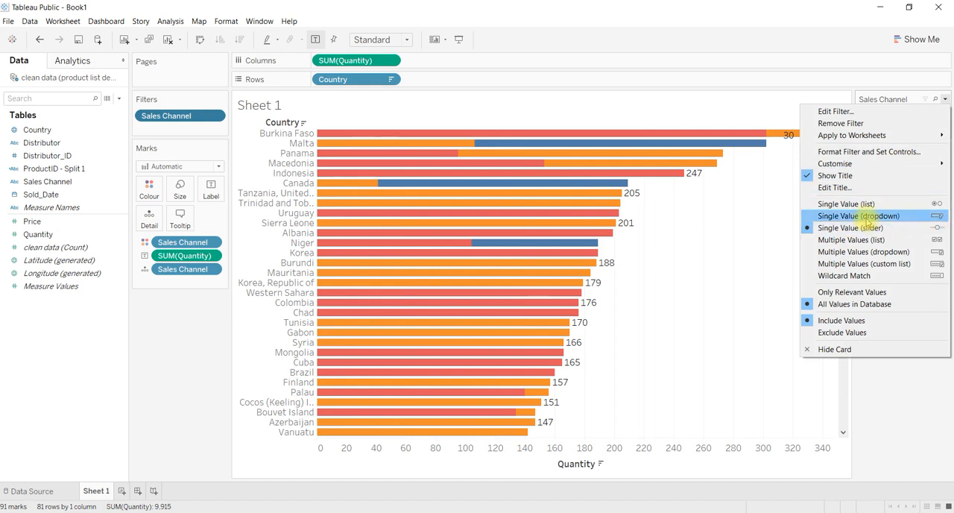
left_click(868, 216)
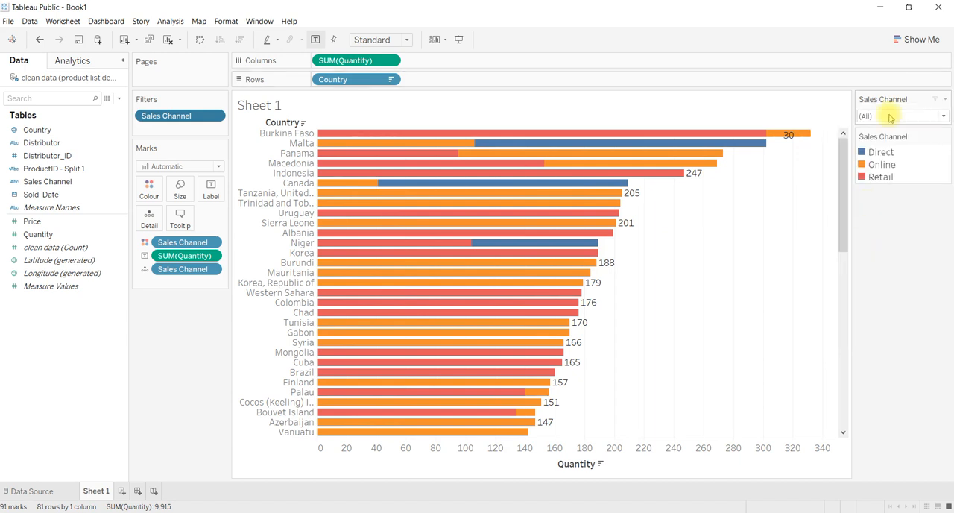
left_click(944, 117)
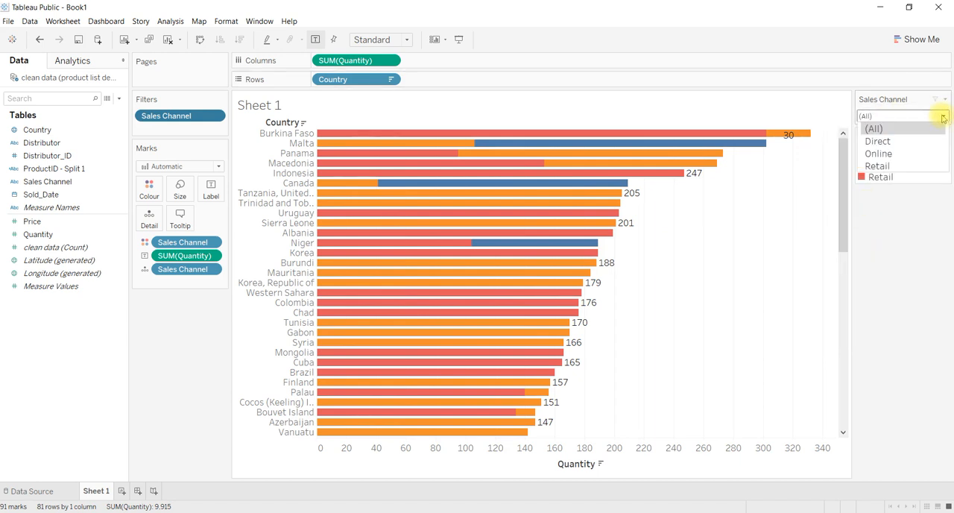
Step: Set the Sales Channel filter control to Single Value (list)
left_click(944, 99)
left_click(944, 100)
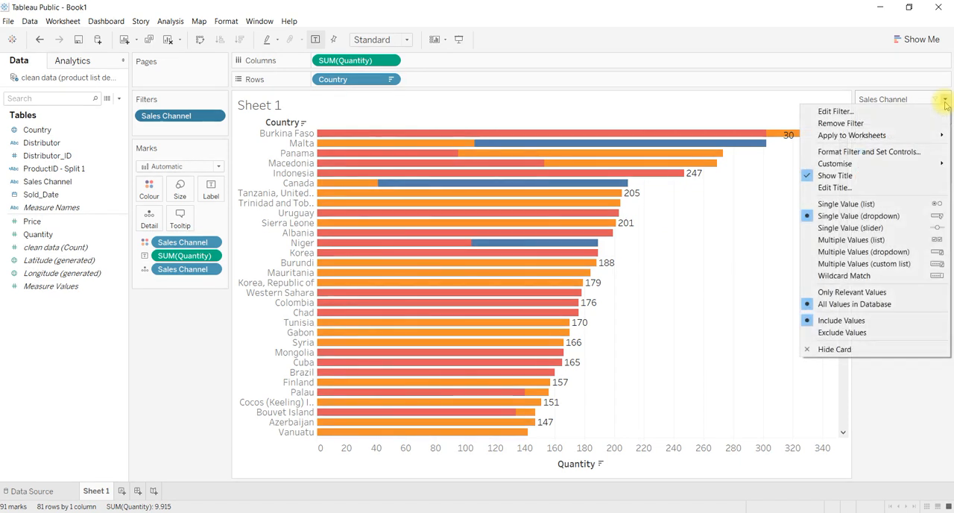
left_click(862, 208)
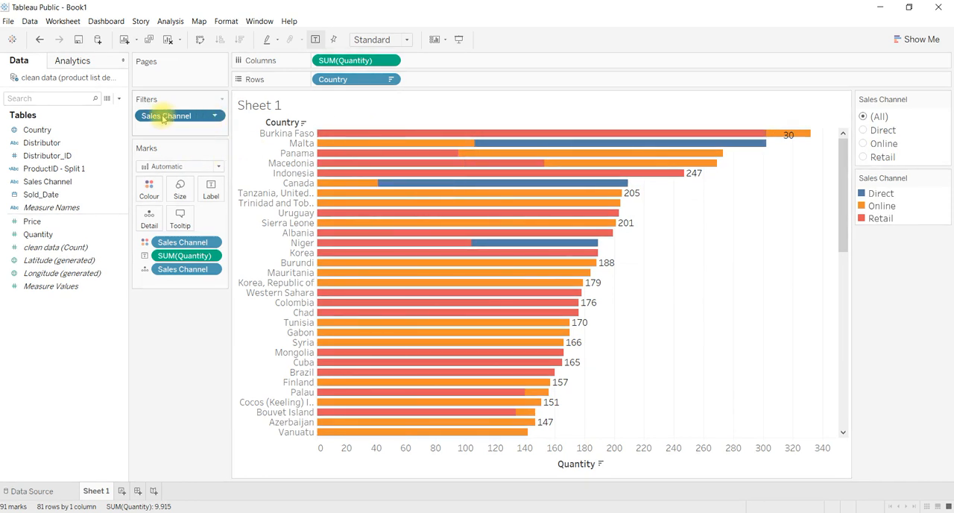
Step: Show the highlighter for Sales Channel, preview the Online highlight on the chart, and close its value list
left_click(215, 120)
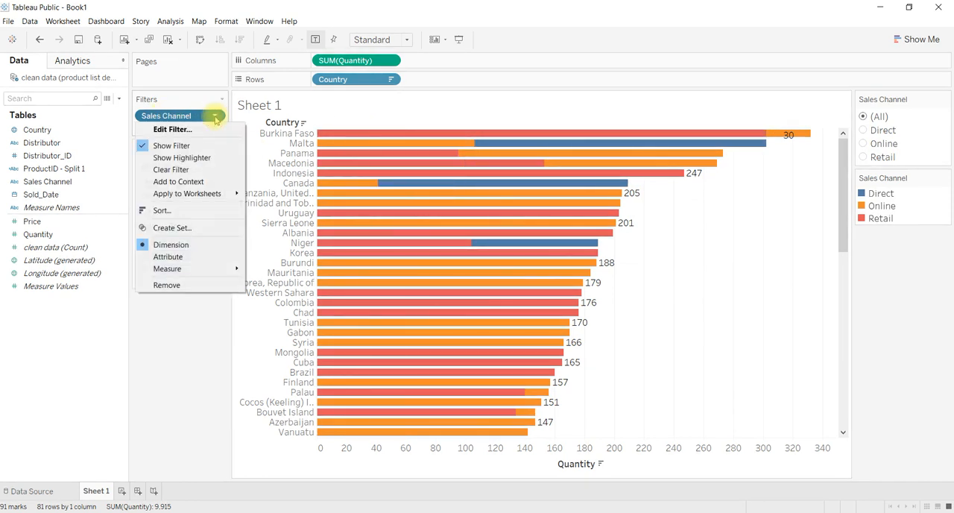
left_click(199, 157)
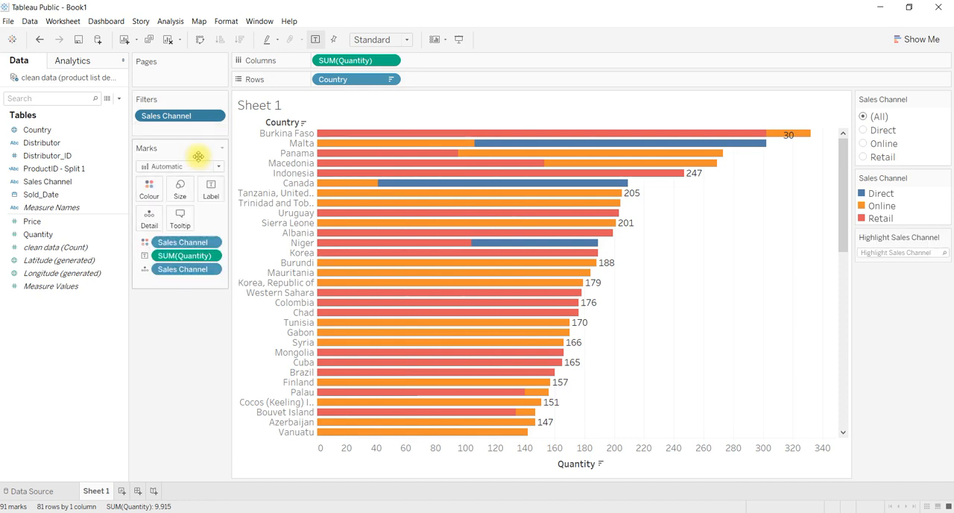
left_click(878, 253)
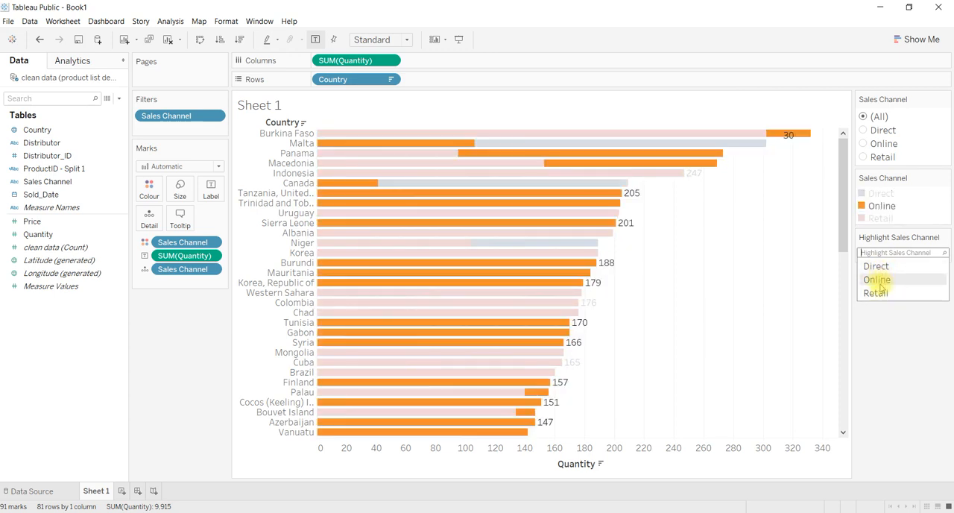
left_click(880, 322)
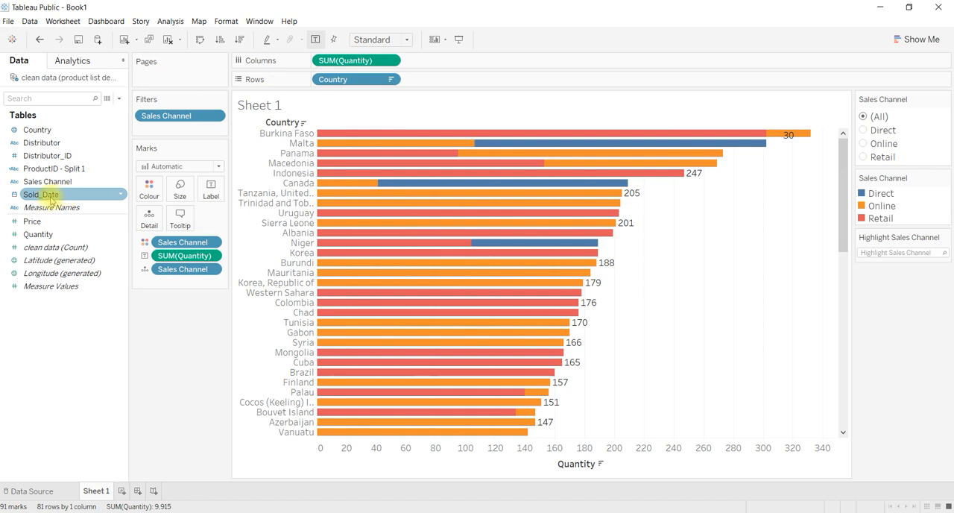
Step: Place Sold_Date on the Pages shelf by year, then page the chart through 2015 and 2016 and back to 2014
left_click_drag(51, 198, 168, 79)
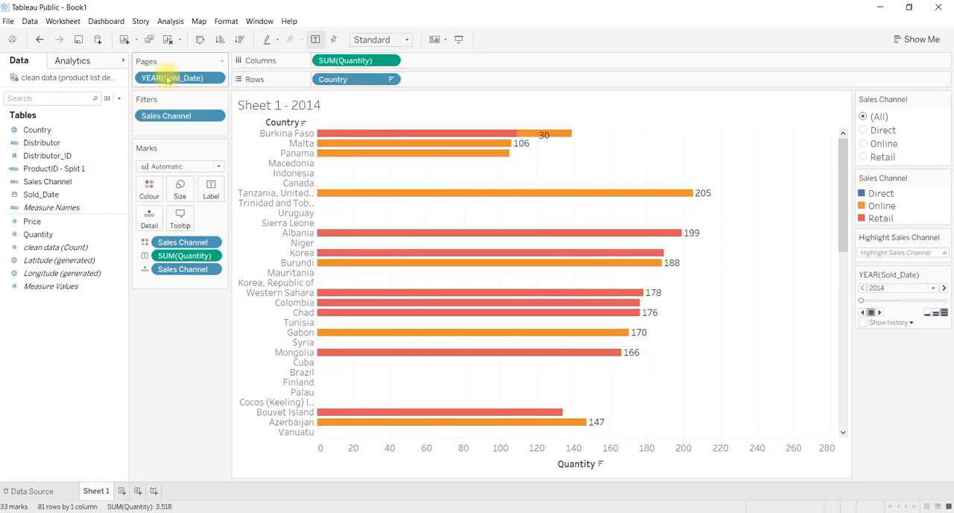
left_click(933, 288)
left_click(887, 305)
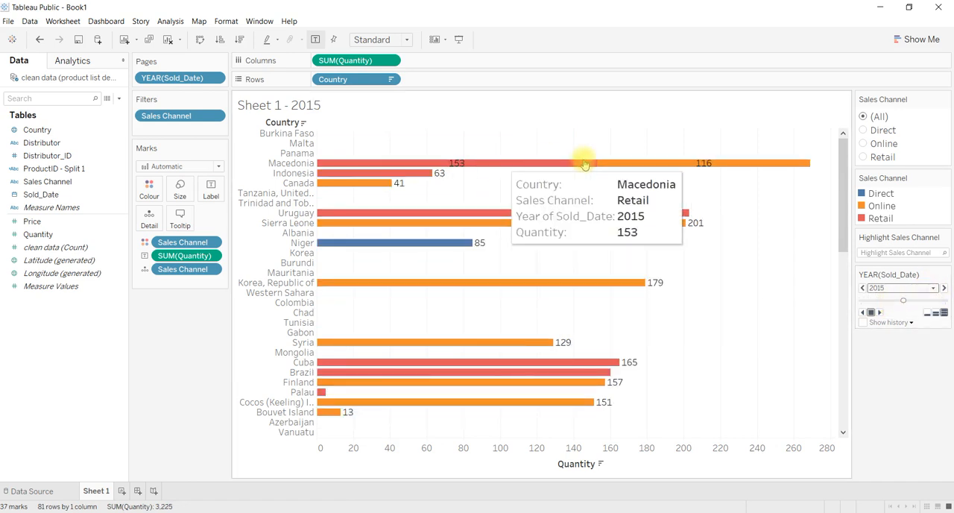
left_click(935, 290)
left_click(885, 313)
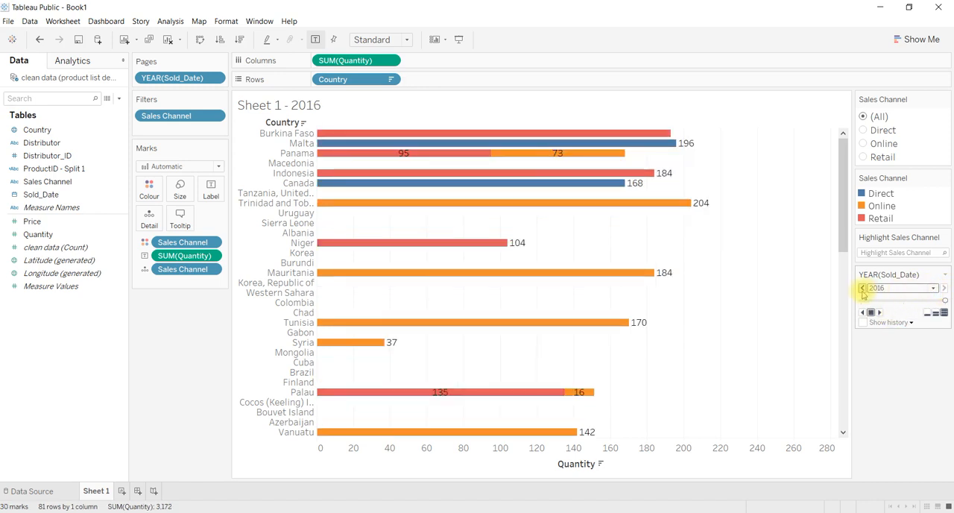
left_click(862, 289)
left_click(862, 289)
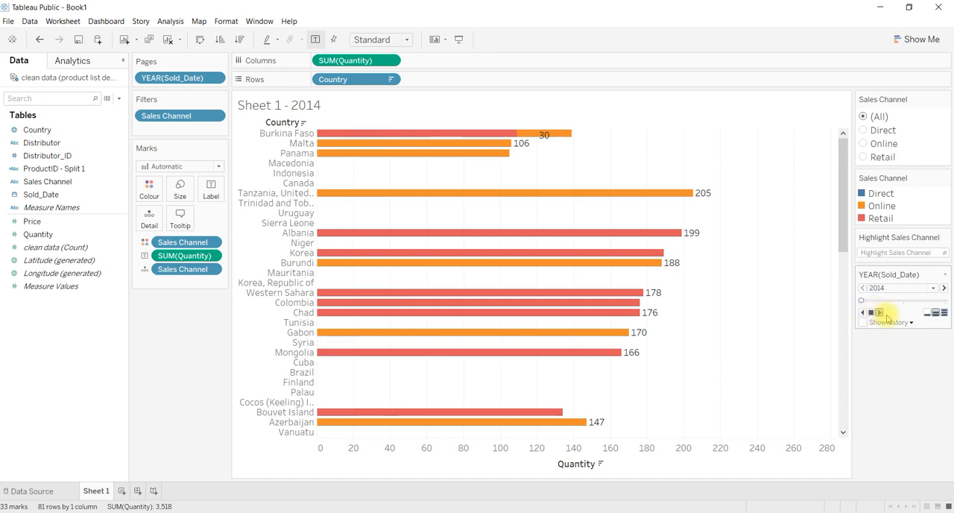
Step: Play the yearly pages forward to 2016 and backward to 2014
left_click(886, 316)
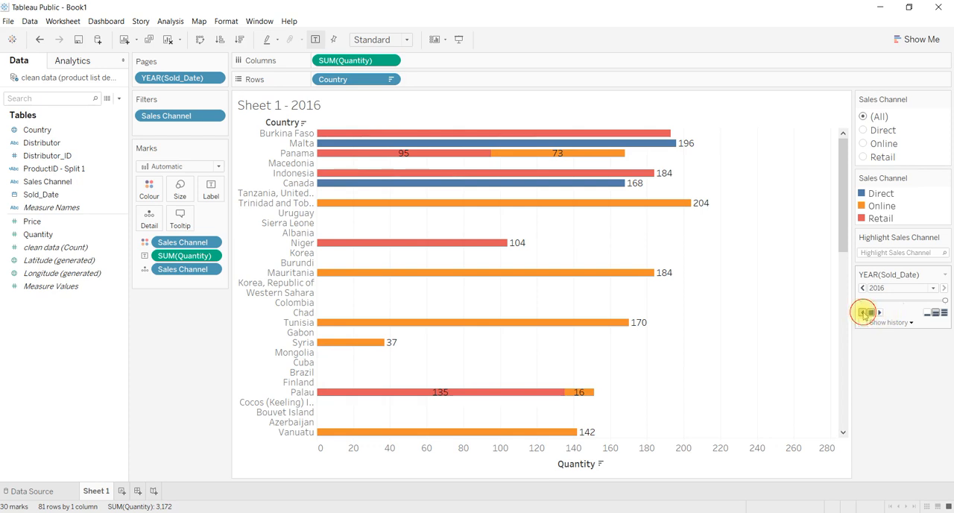
left_click(863, 313)
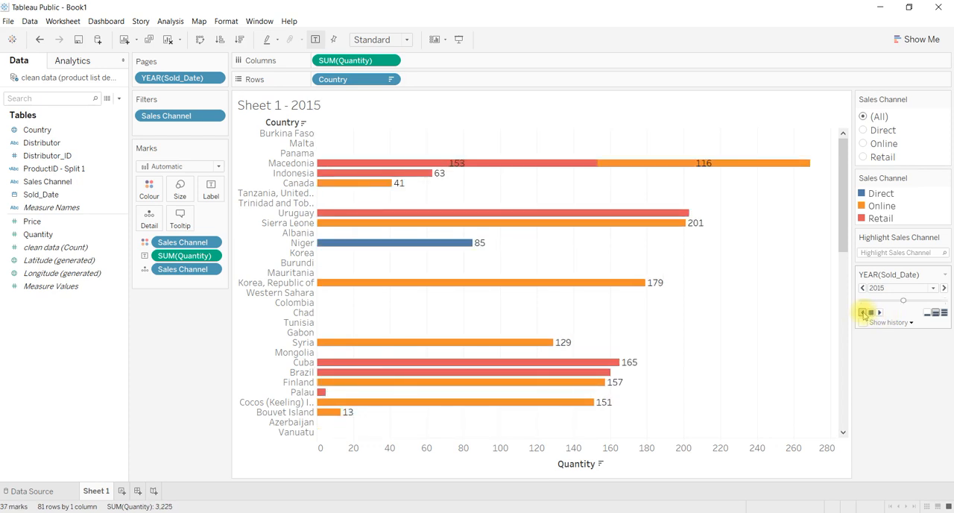
left_click(863, 313)
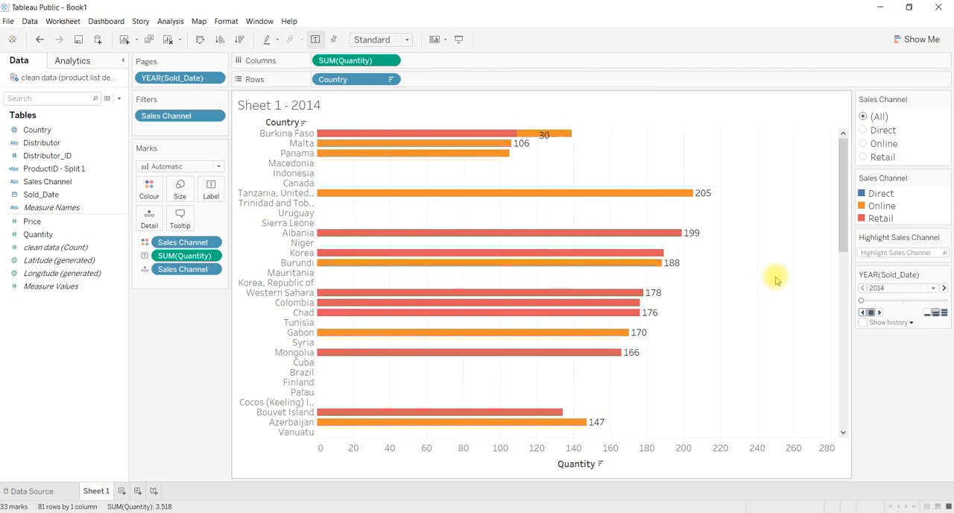
Step: Change the Sold_Date pages to Month and play the chart forward from June, keeping August selected
left_click(215, 79)
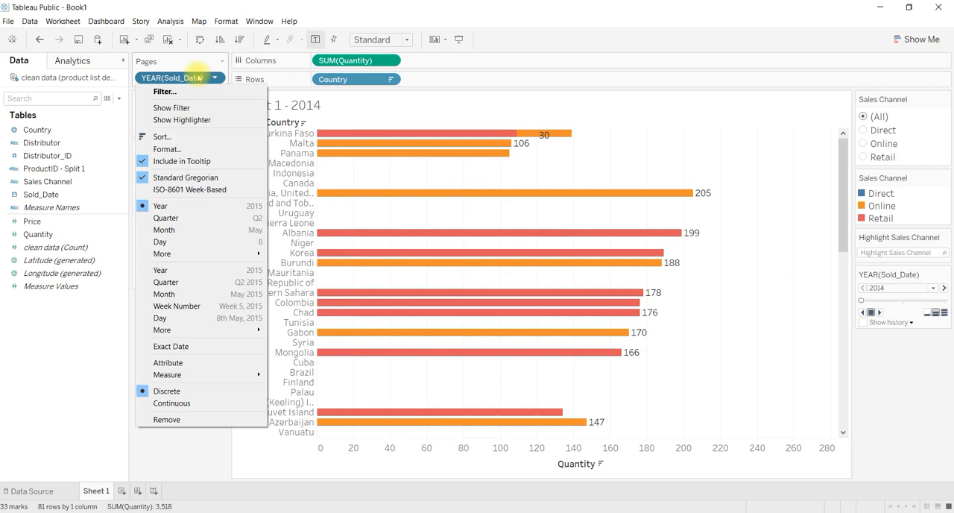
left_click(215, 79)
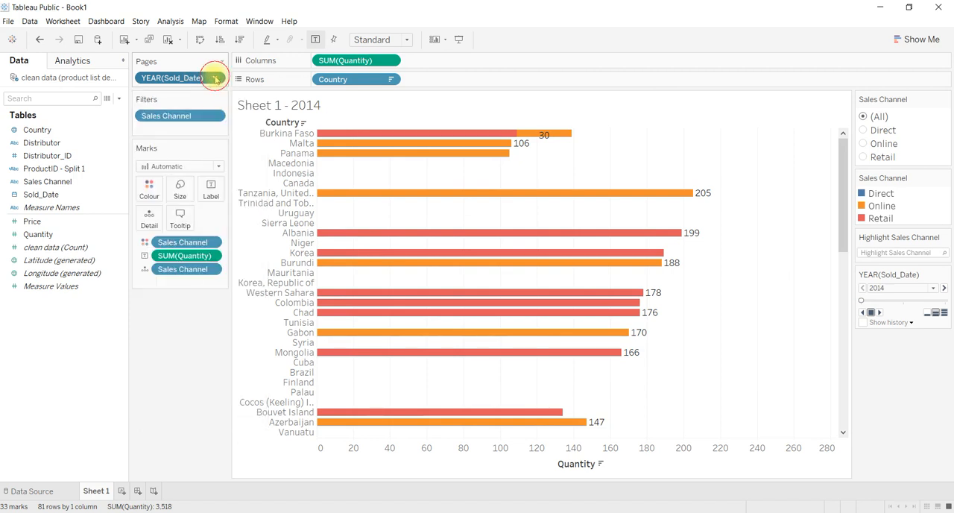
left_click(214, 79)
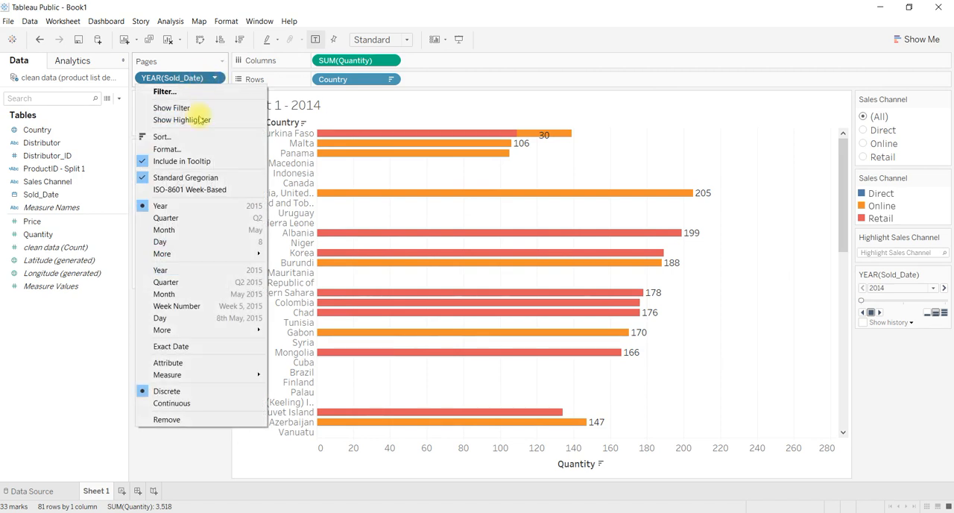
left_click(161, 232)
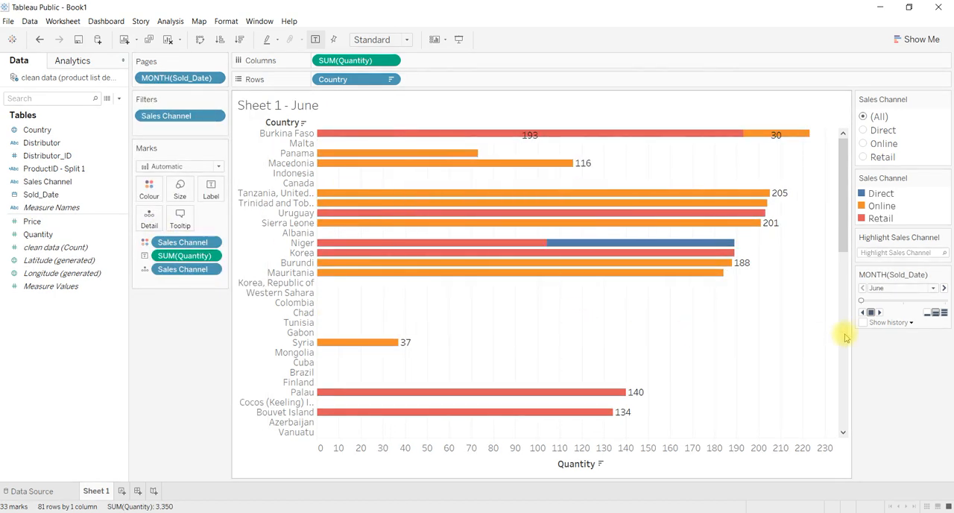
left_click(879, 313)
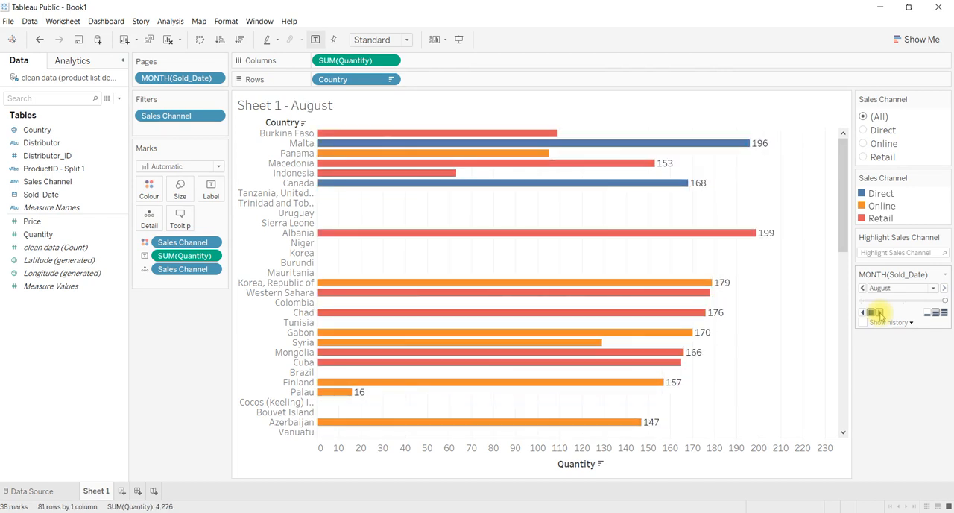
left_click(933, 289)
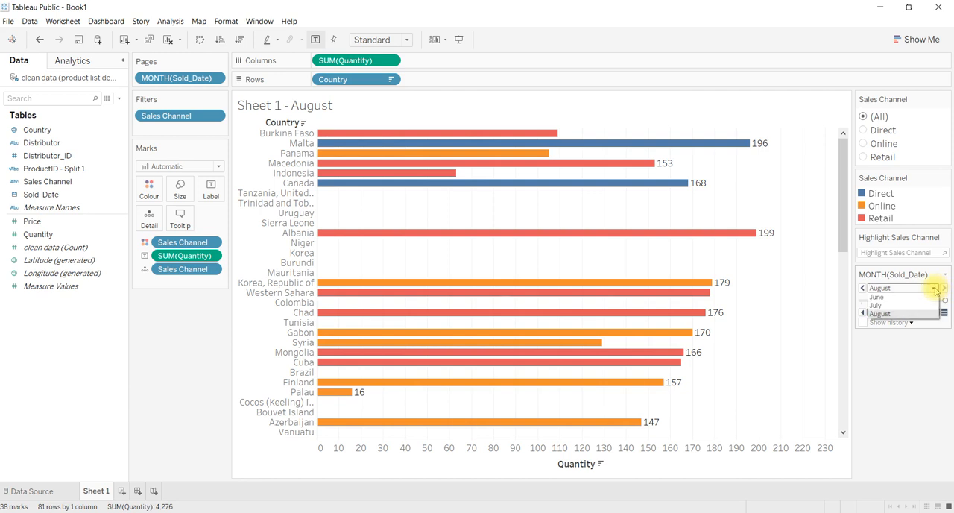
left_click(879, 314)
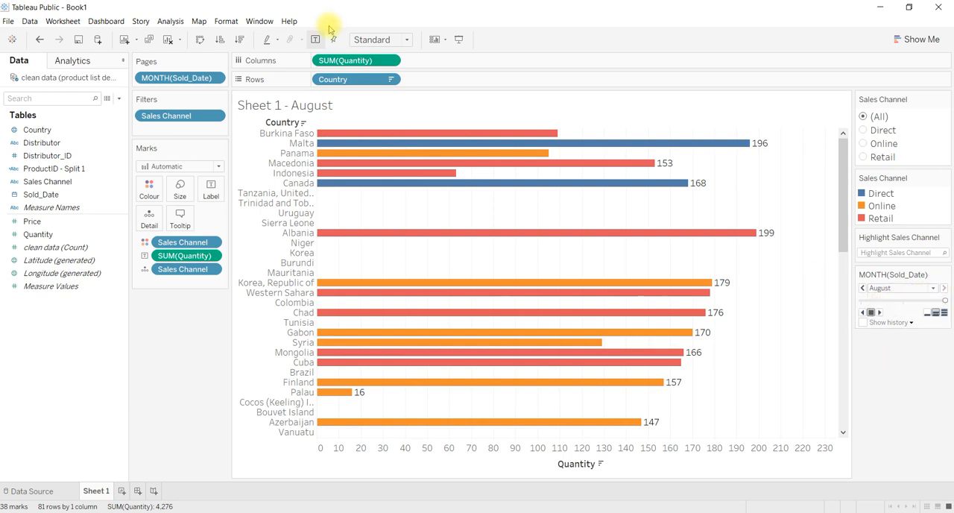
Step: Change the Sold_Date pages to Day and play the daily pages forward to day 13
left_click(215, 78)
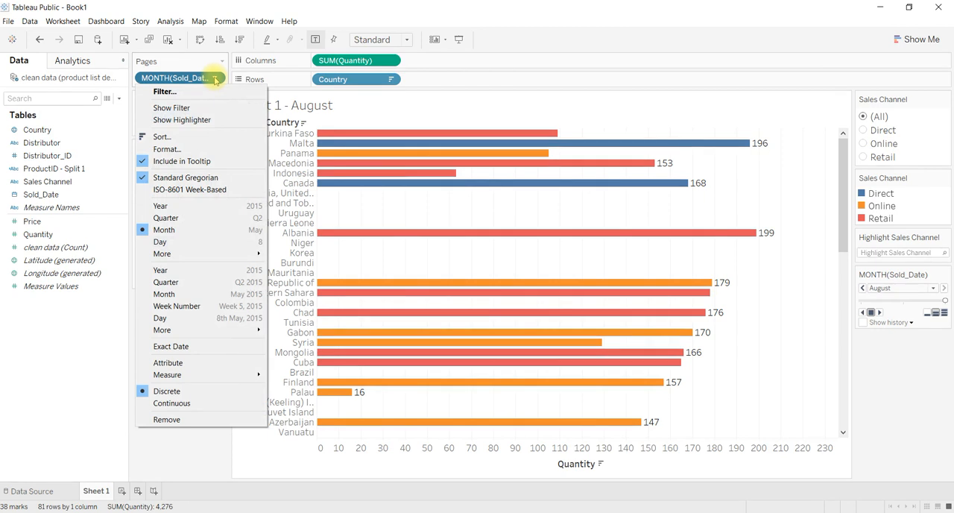
left_click(161, 243)
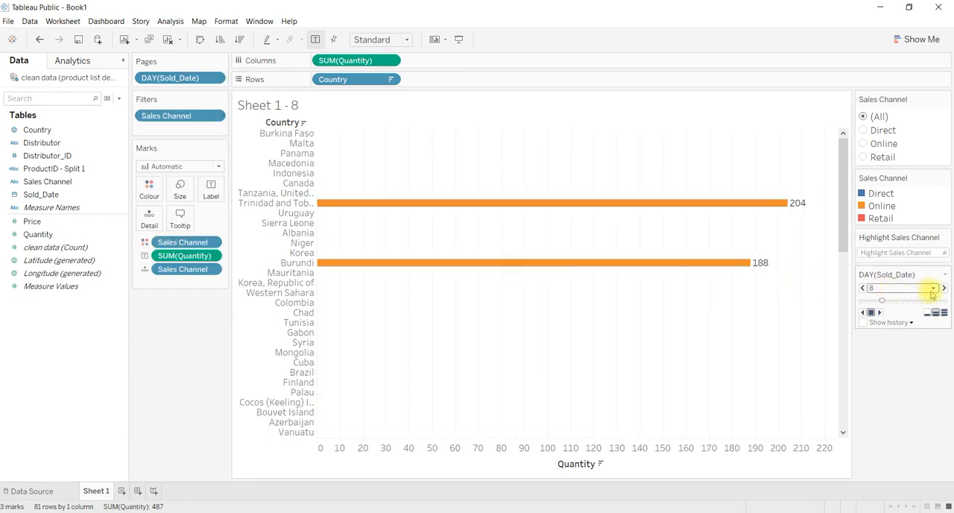
left_click(877, 313)
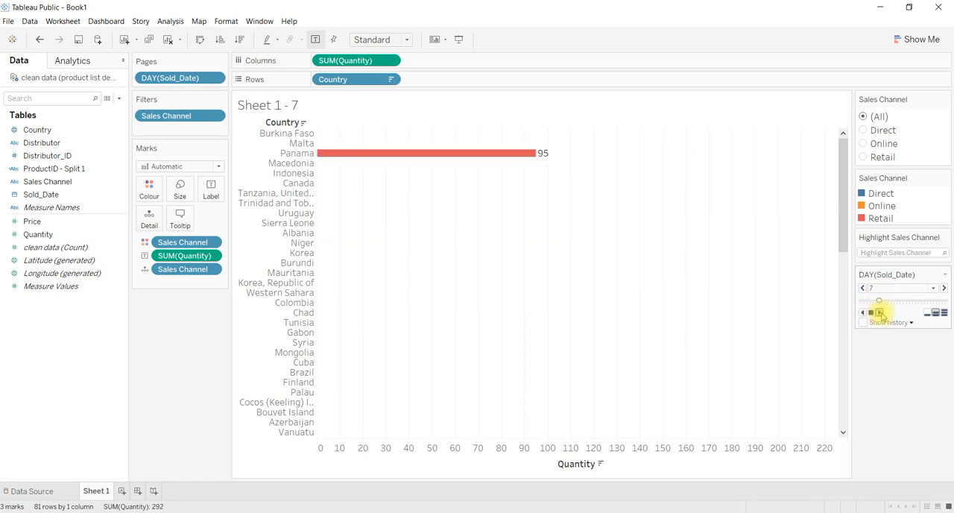
left_click(879, 313)
left_click(880, 313)
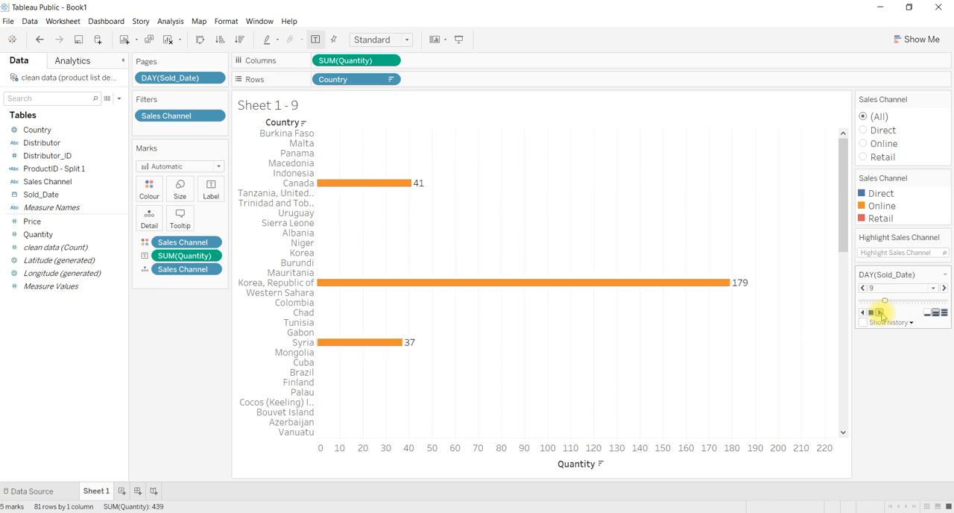
left_click(879, 313)
left_click(879, 313)
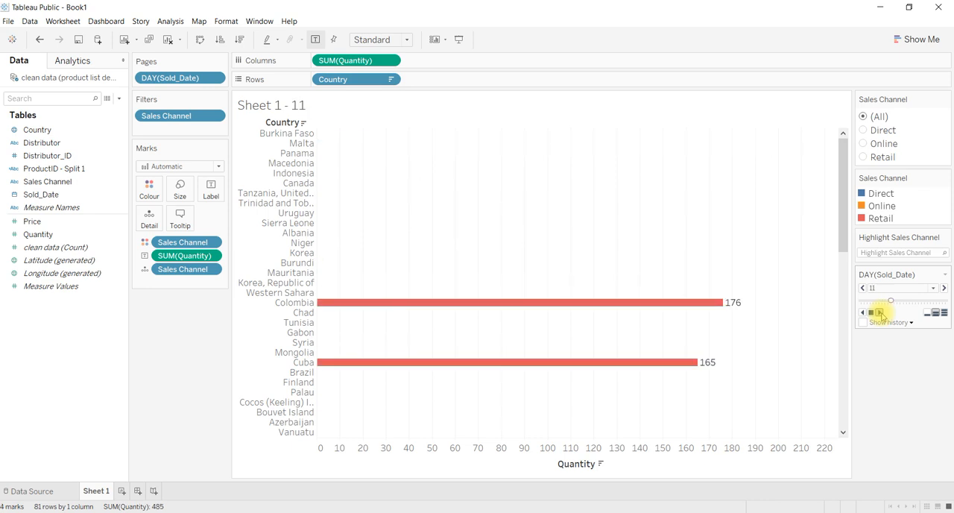
left_click(880, 313)
left_click(879, 312)
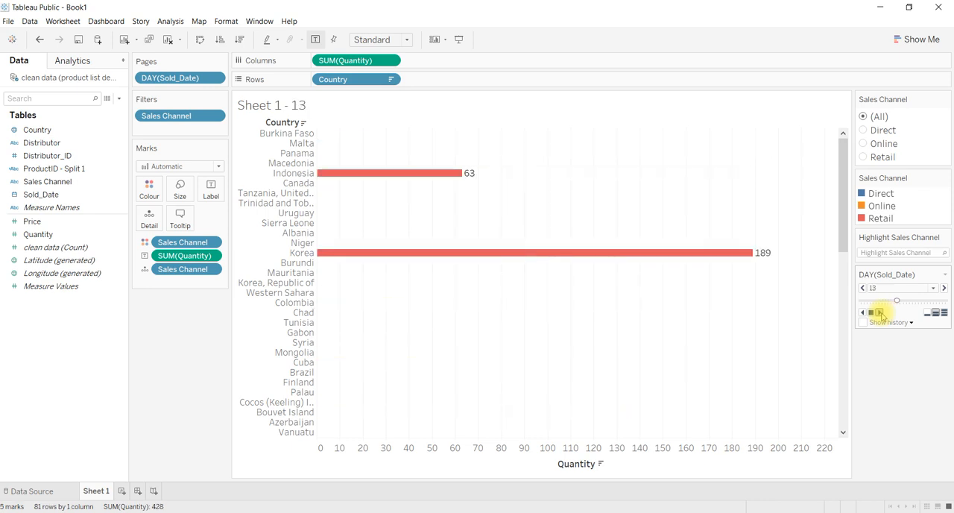
Step: Continue playing the daily Sold_Date pages forward from day 13 to day 22
left_click(880, 313)
left_click(880, 313)
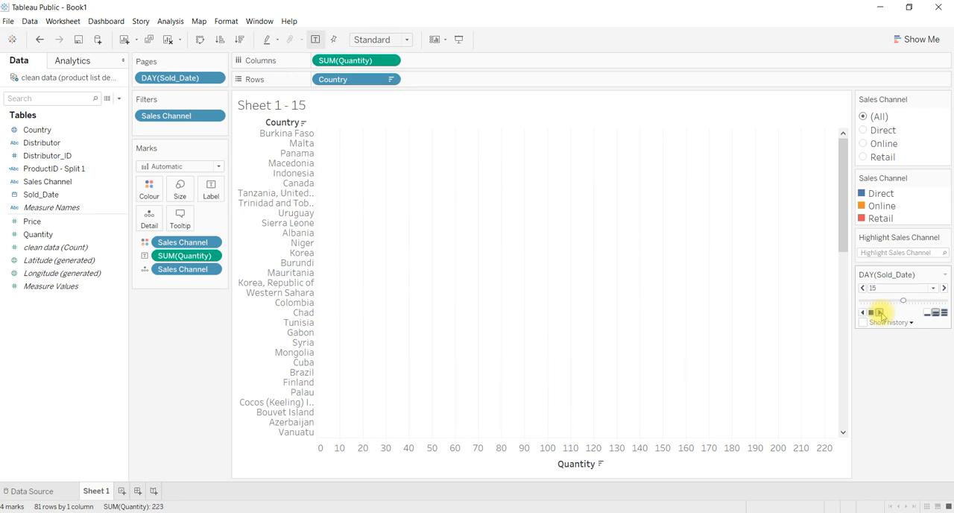
left_click(879, 313)
left_click(879, 313)
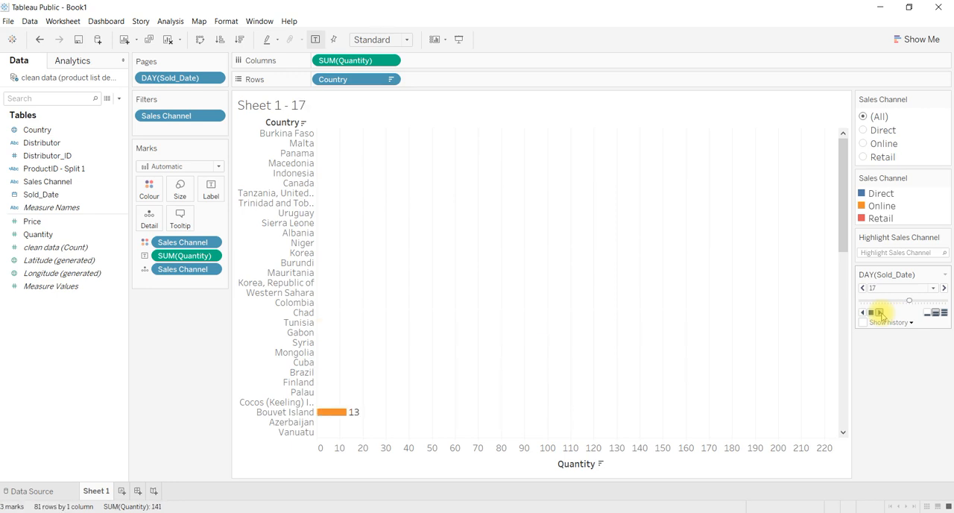
left_click(880, 313)
left_click(879, 312)
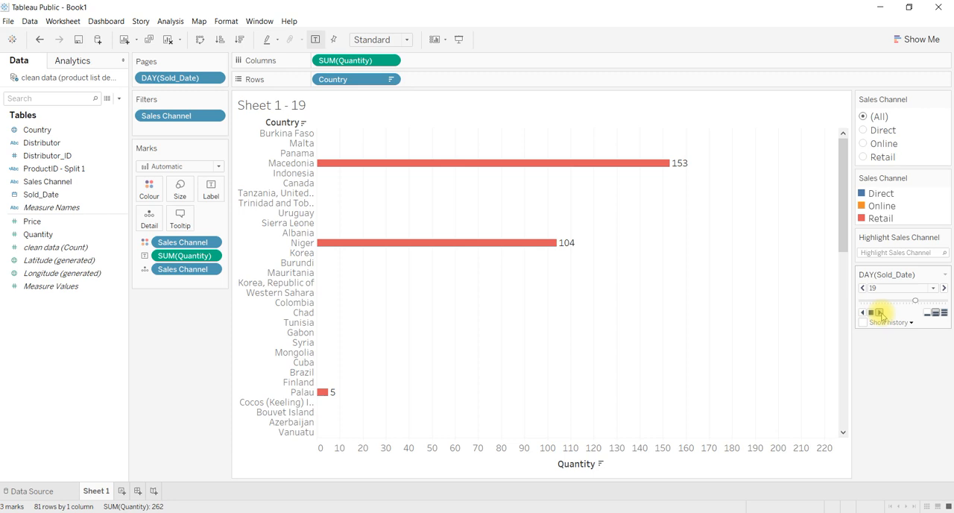
left_click(879, 313)
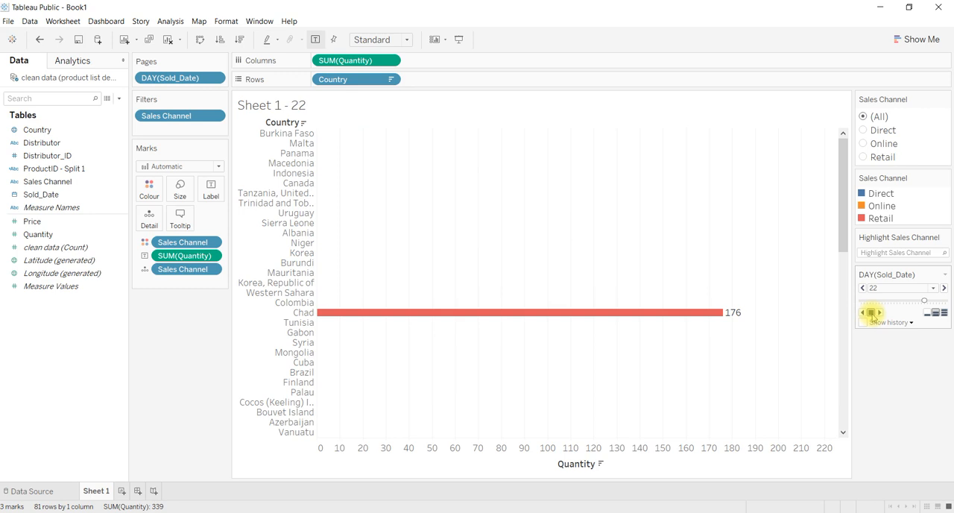
Step: Set the page playback to the fastest speed, then play forward to day 30 and backward to day 1
left_click(944, 315)
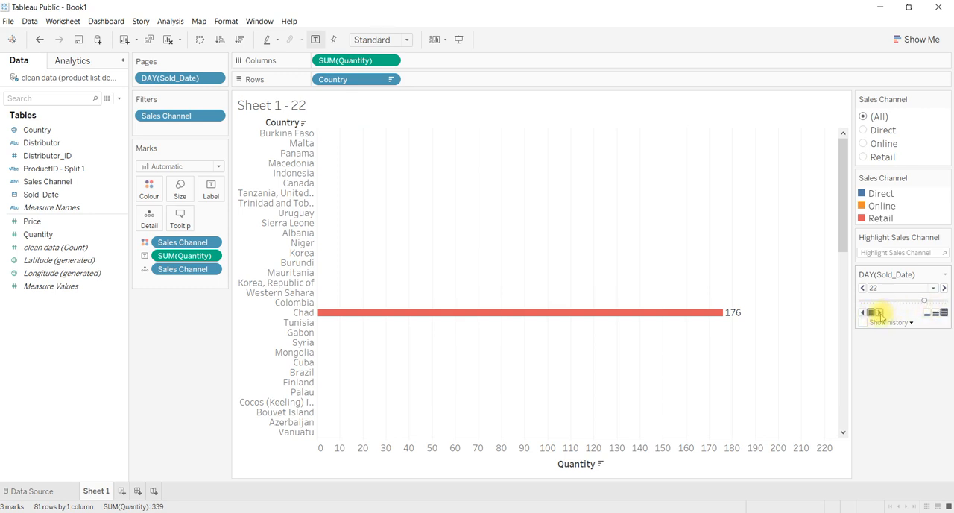
left_click(879, 313)
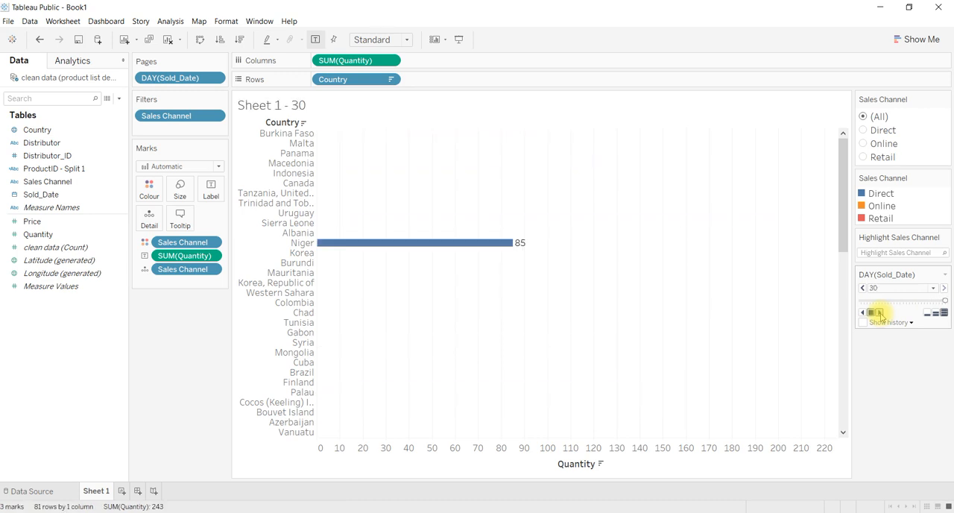
left_click(863, 313)
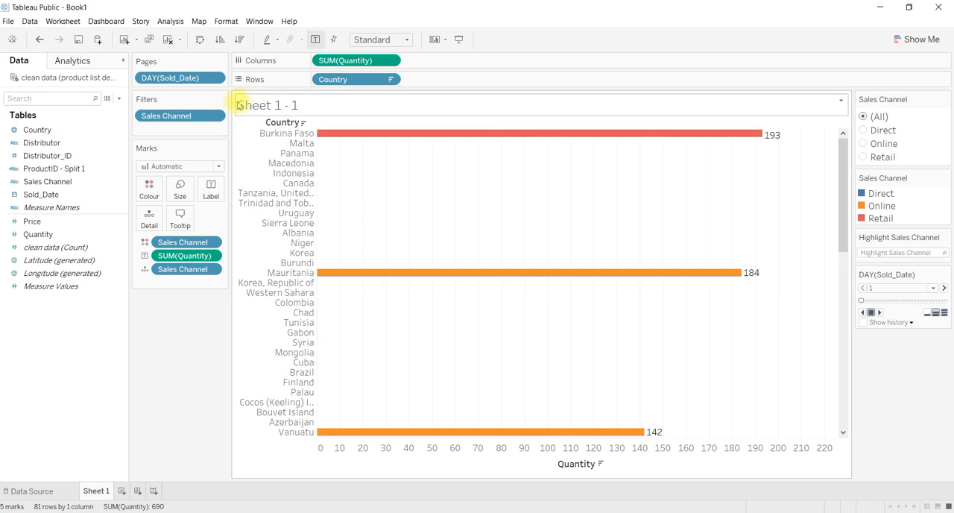
Step: View the sort settings for the day of Sold_Date on the Pages shelf and close them unchanged
left_click(214, 78)
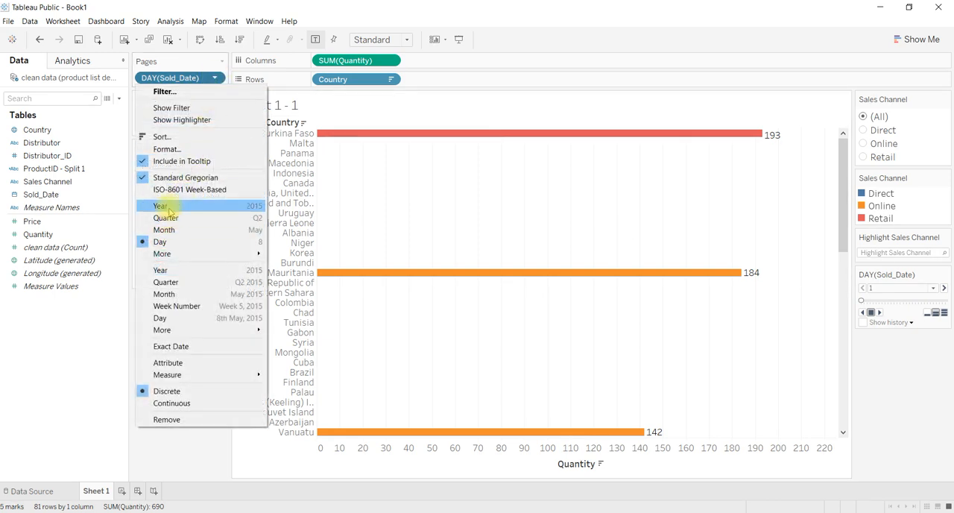
left_click(215, 78)
left_click(215, 79)
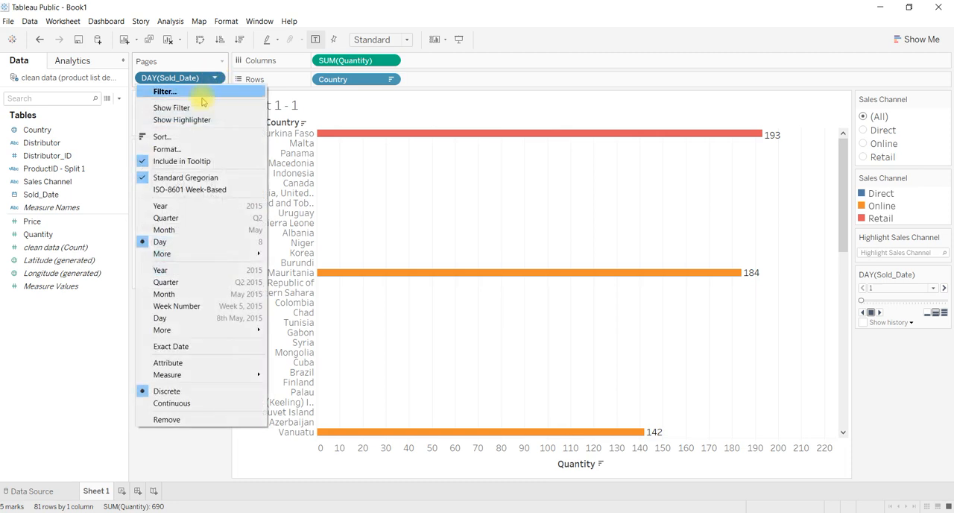
left_click(177, 138)
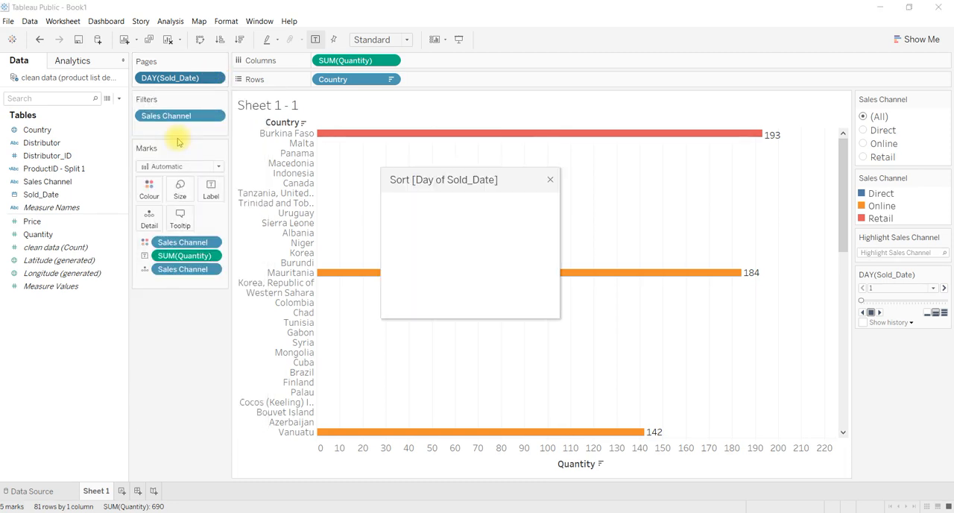
left_click(550, 179)
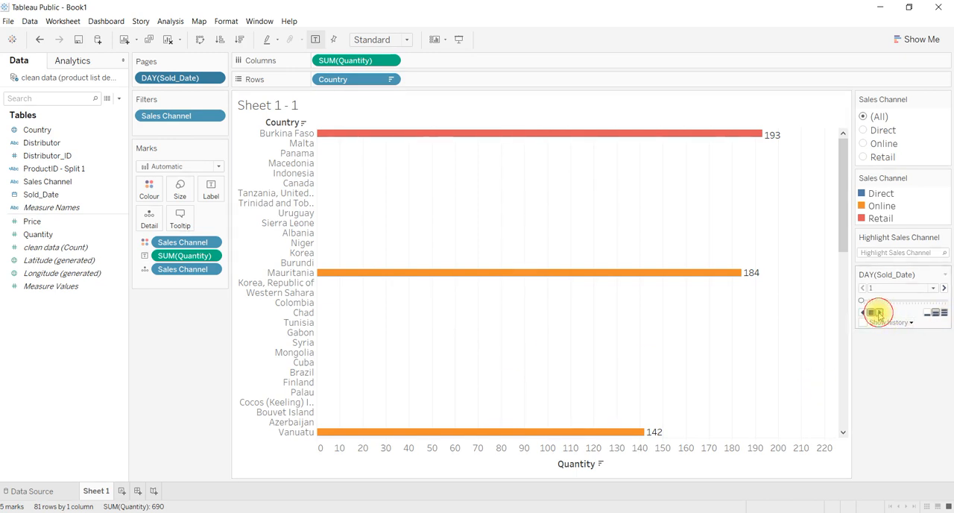
Step: Play the daily pages forward from day 1 and stop at day 6
left_click(879, 313)
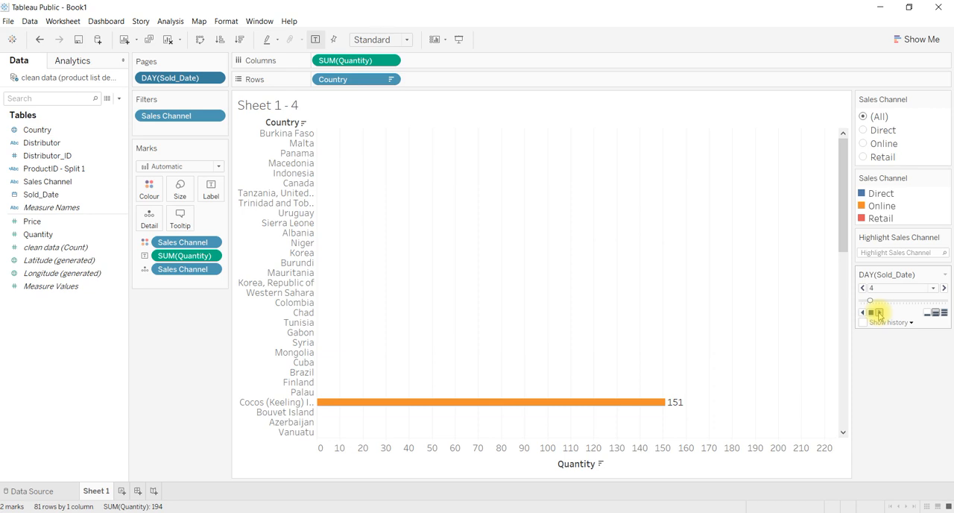
left_click(872, 313)
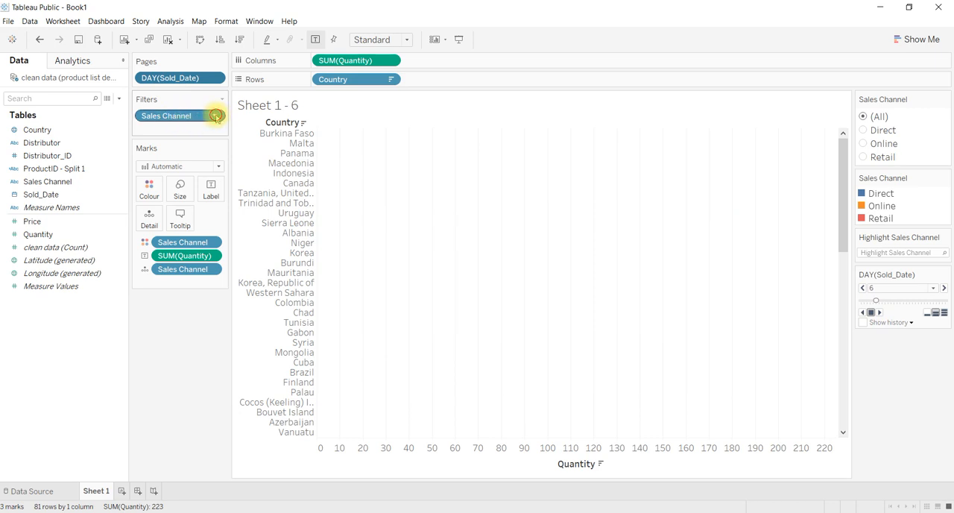
Step: Remove the Sales Channel filter and take the Sold_Date day field off the Pages shelf
left_click(216, 116)
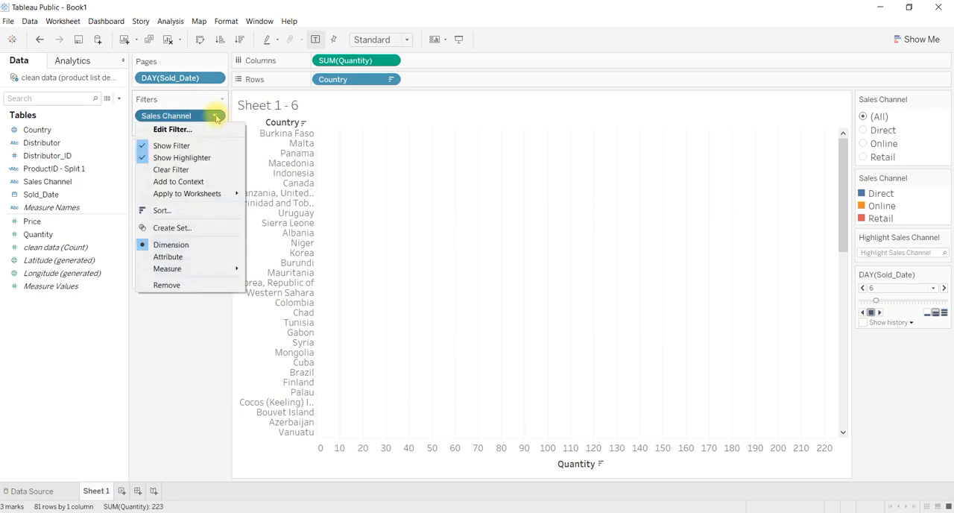
left_click(185, 170)
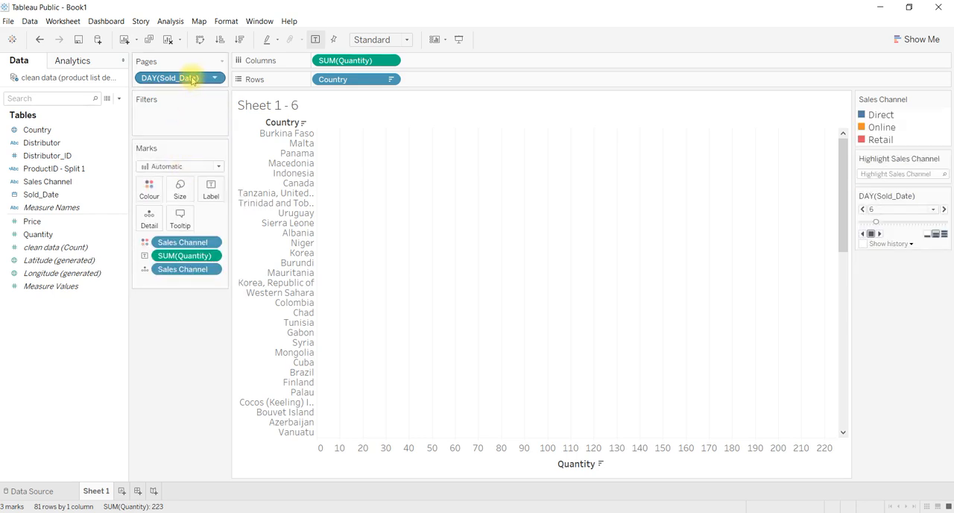
left_click_drag(190, 80, 201, 326)
left_click_drag(190, 374, 190, 355)
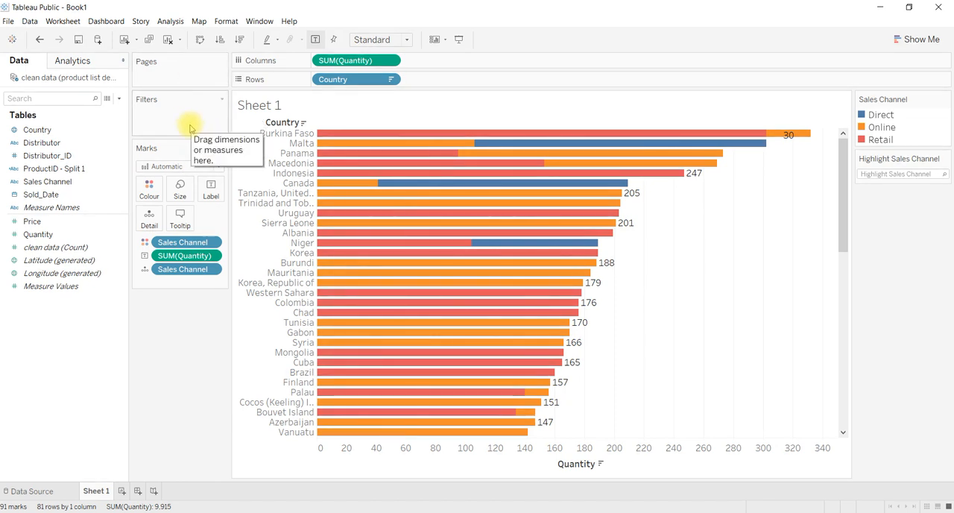
Step: Look through the show/hide cards options and the available worksheet commands
left_click(445, 40)
left_click(441, 37)
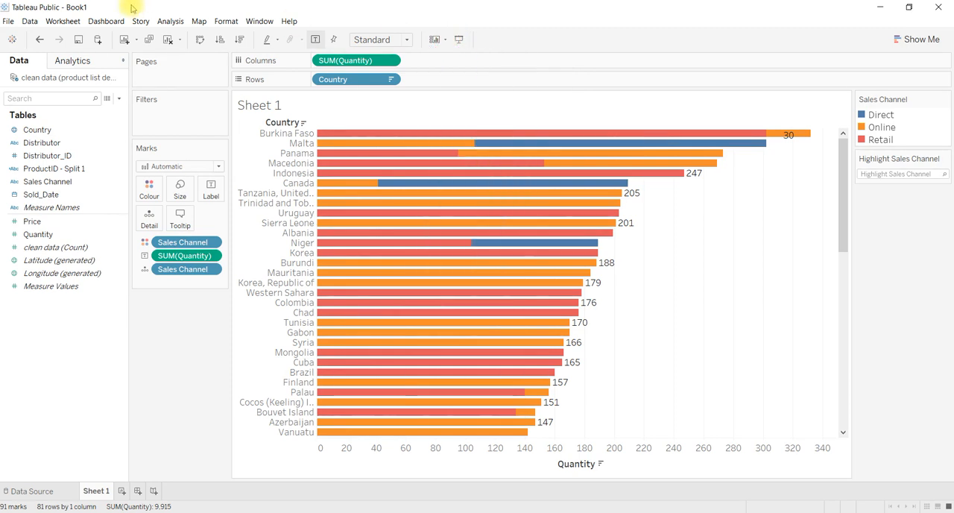
left_click(52, 25)
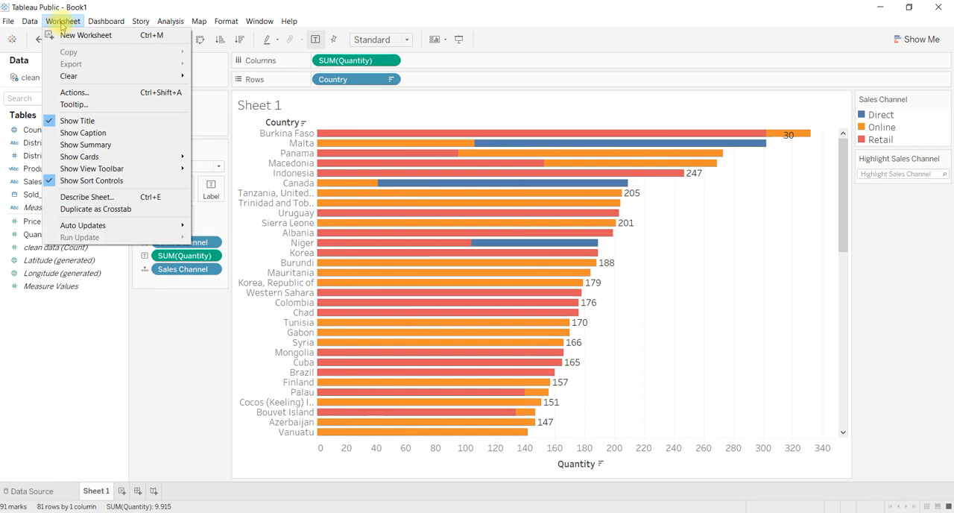